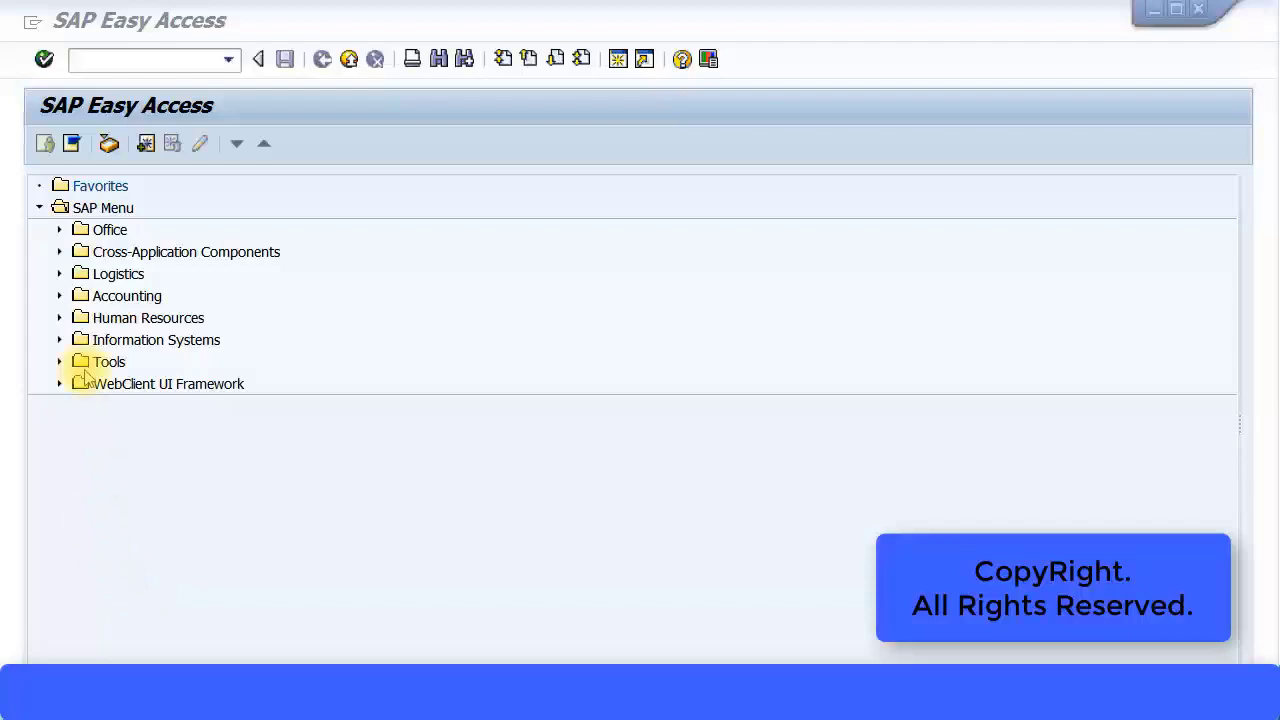
Step: Start a purchase order with ME21N and choose vendor Bestprice Ltd from a company code ZMNM search
left_click(123, 60)
type("me21n")
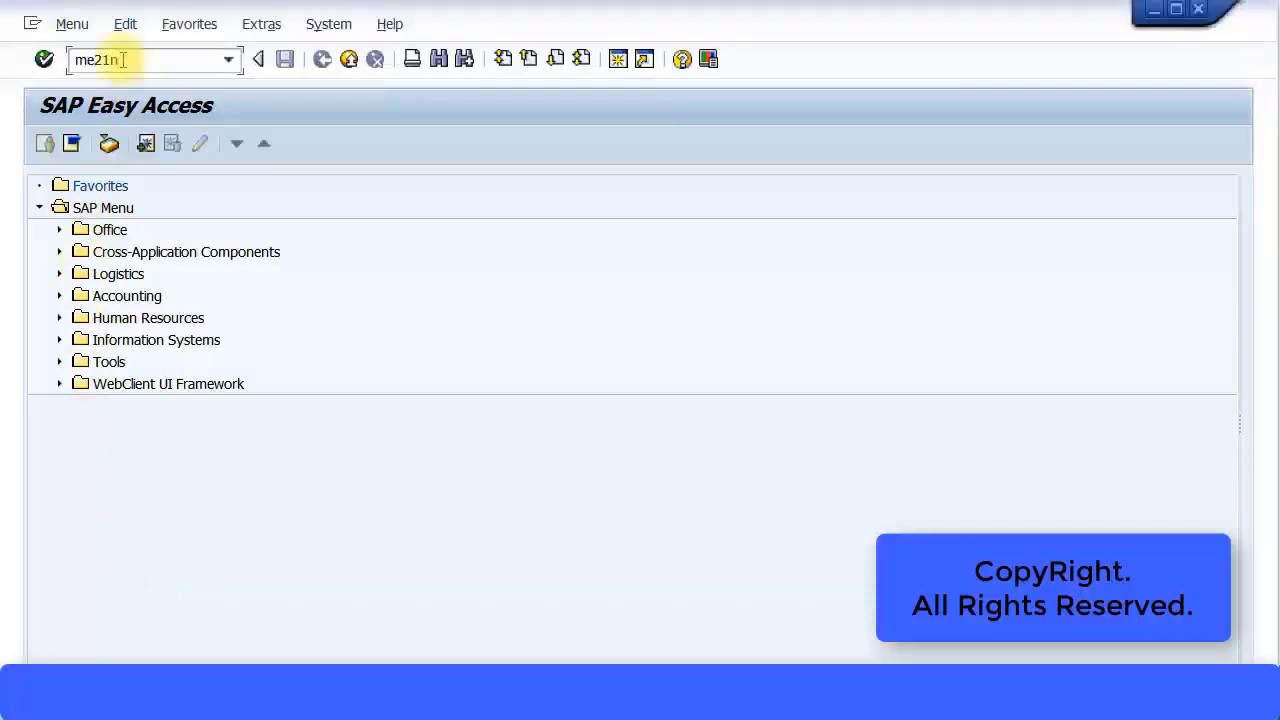
key("Return")
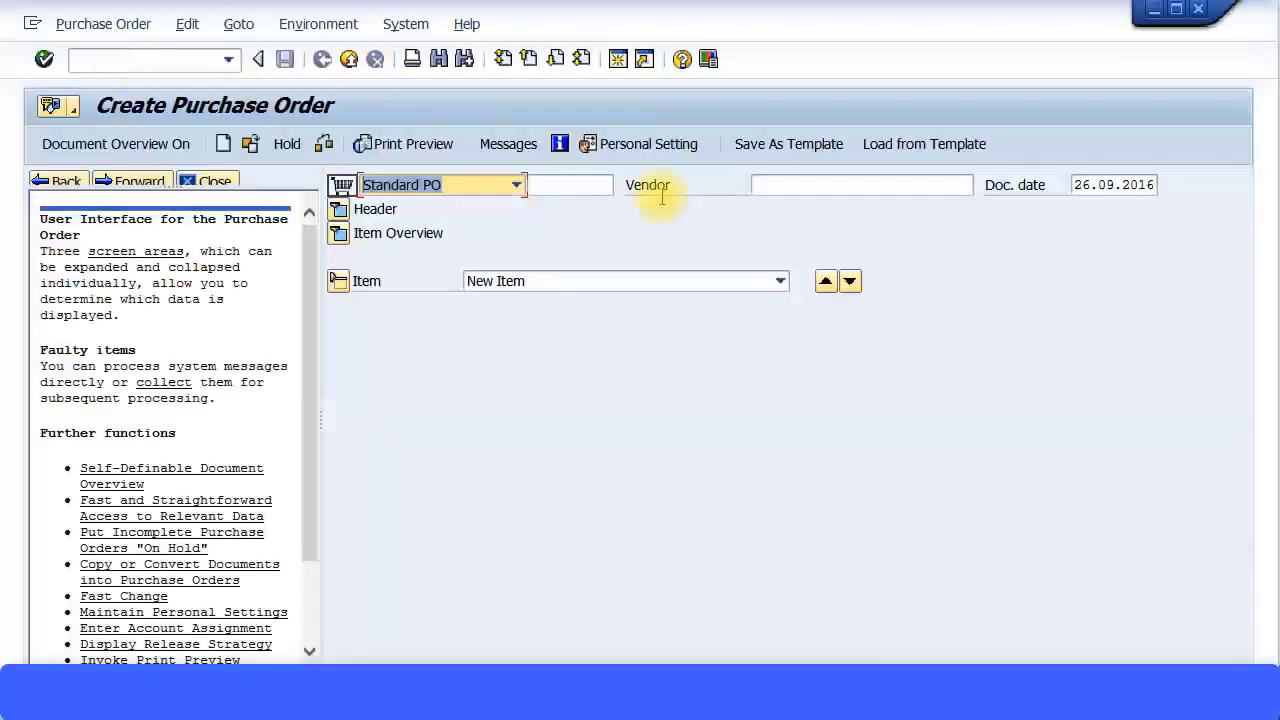
left_click(767, 191)
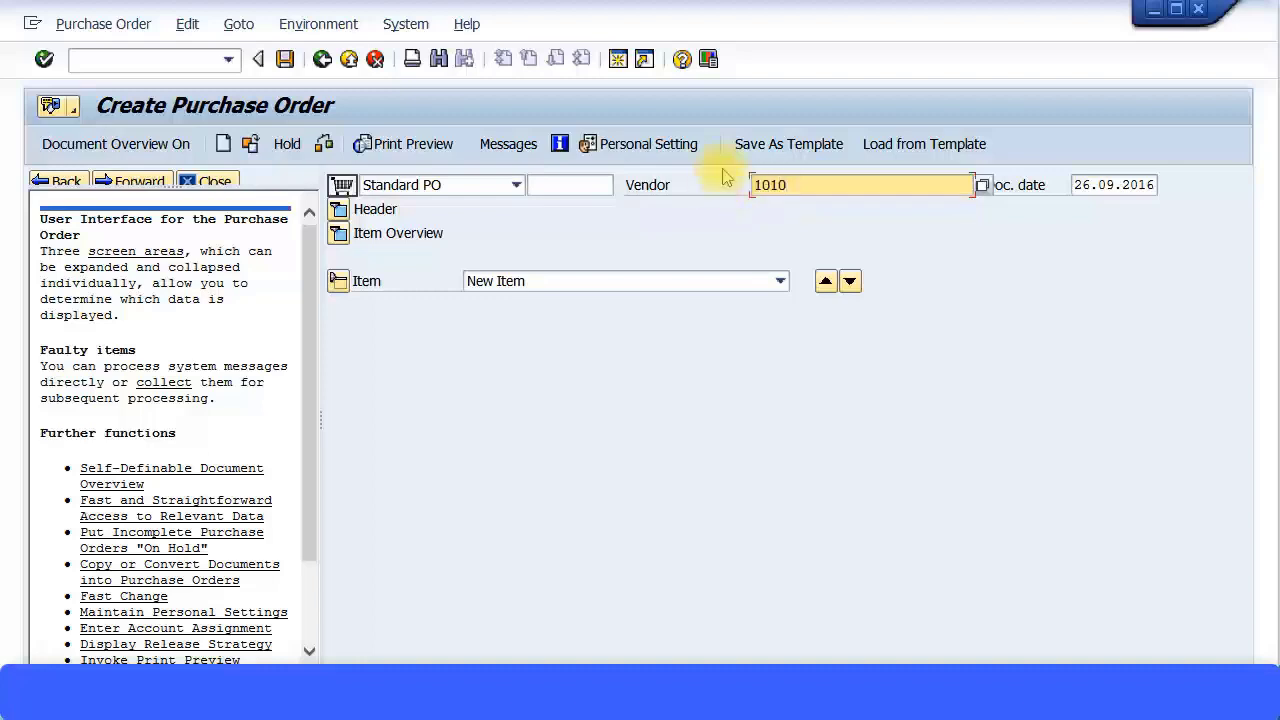
left_click(868, 184)
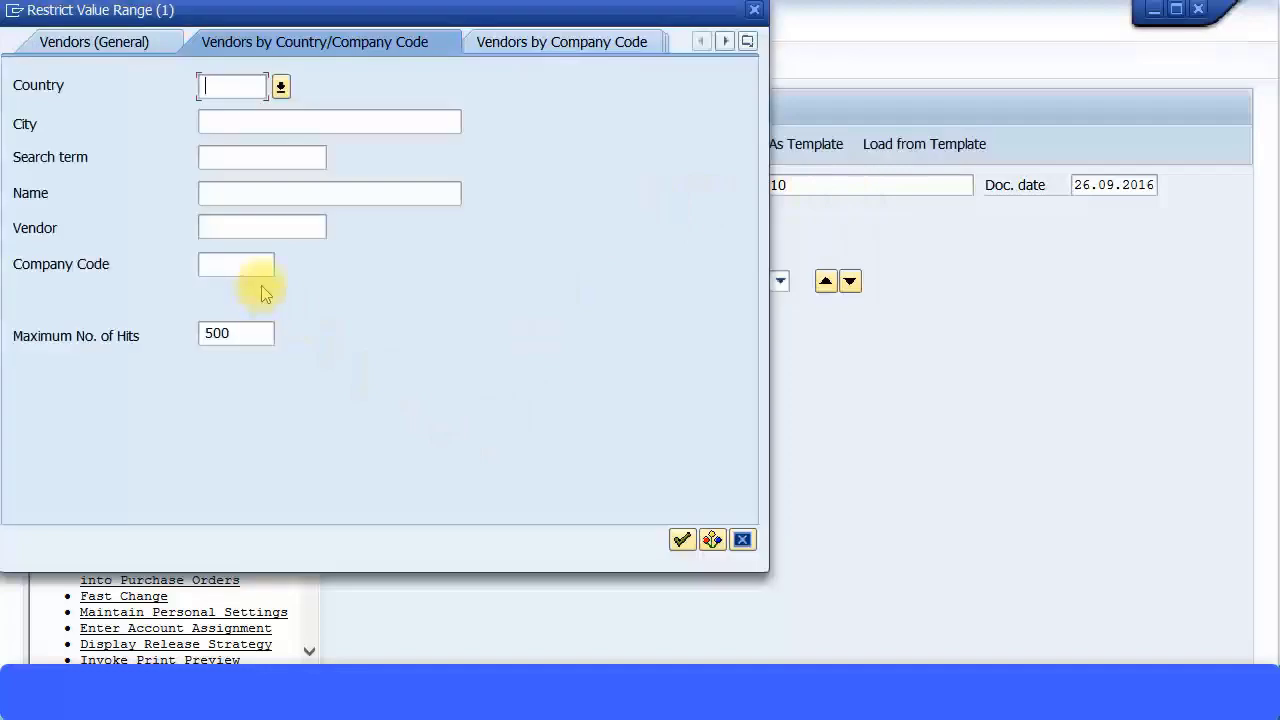
left_click(258, 266)
type("ZMN")
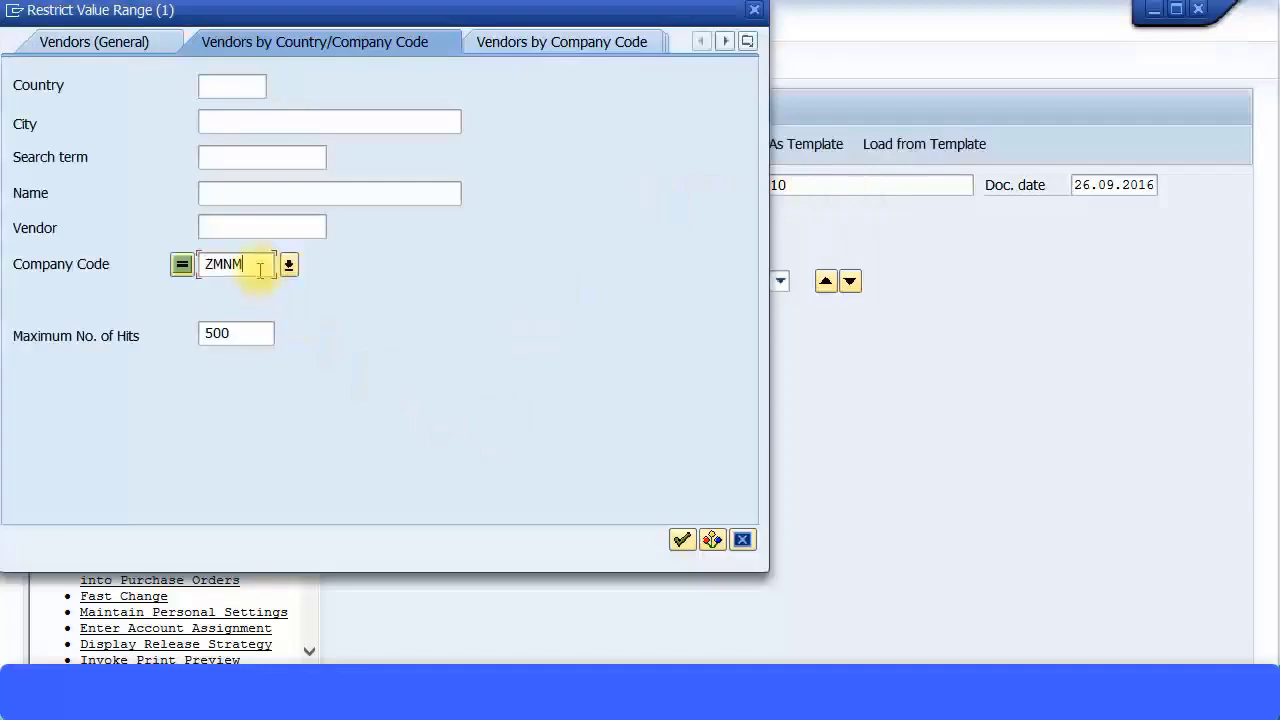
type("M")
key("Return")
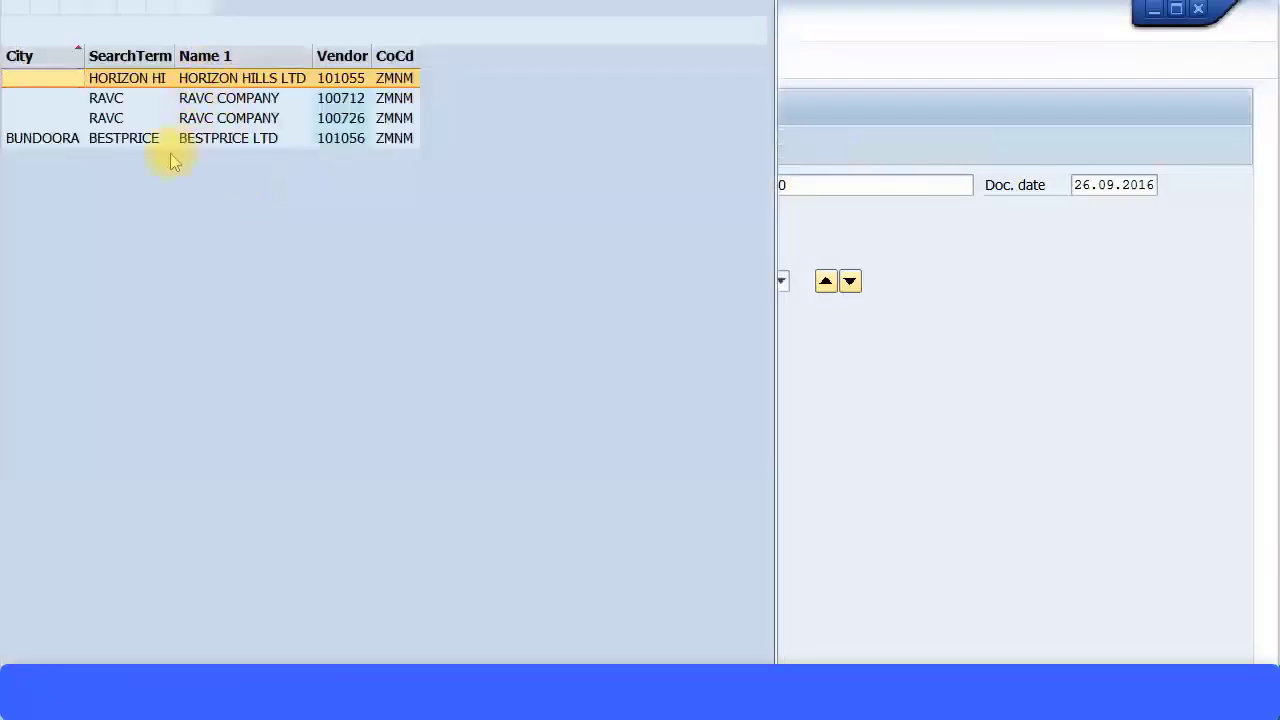
double_click(126, 136)
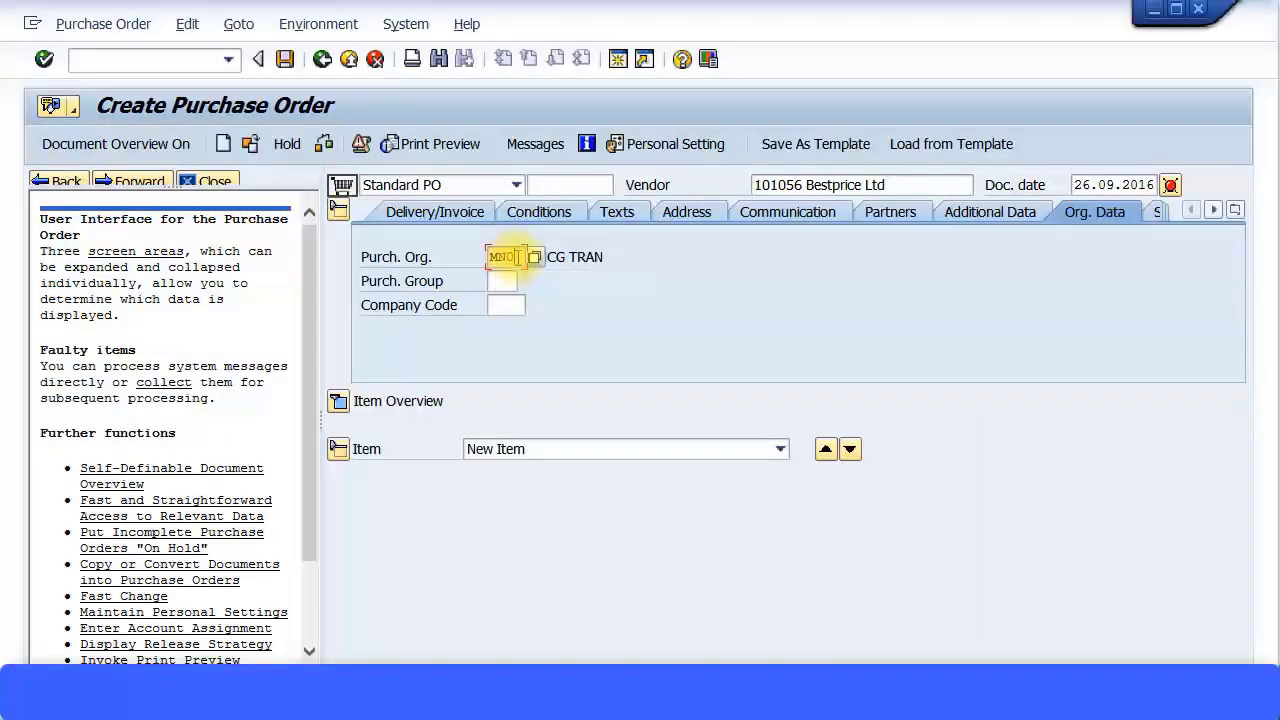
Step: Enter purchasing group 000 and company code ZMNM, and show the item overview
key("Tab")
type("000")
key("Tab")
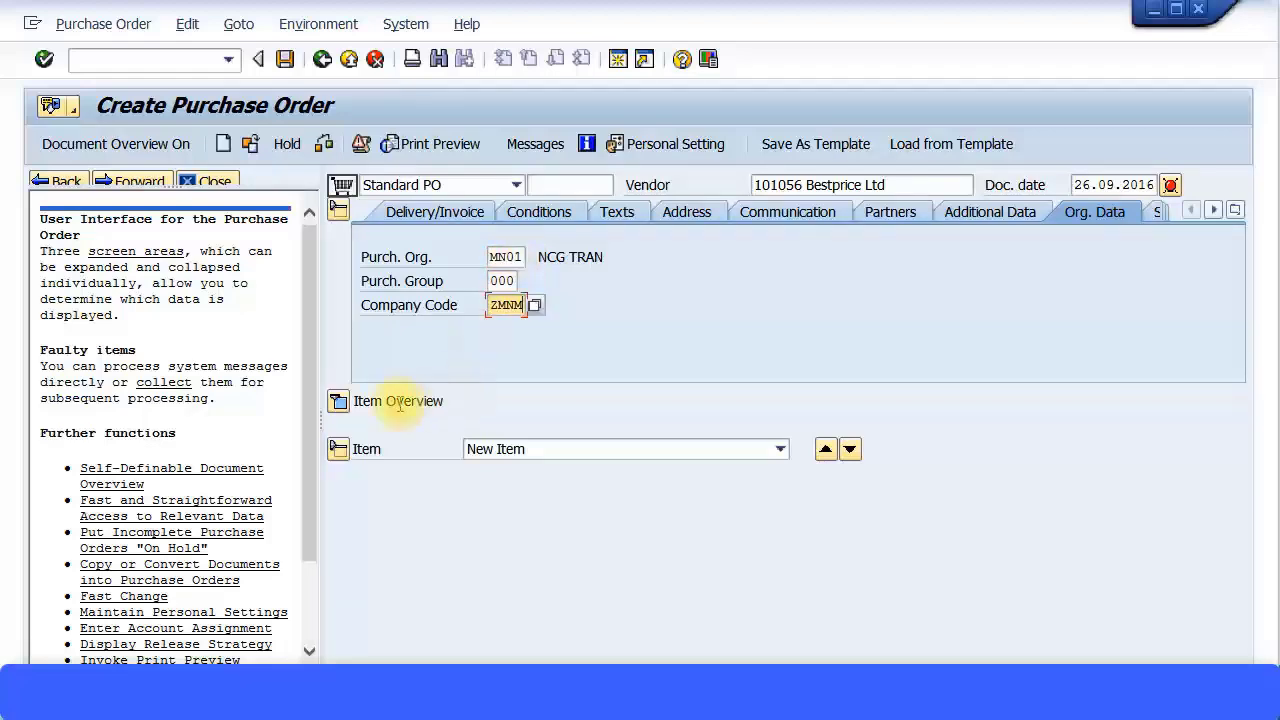
left_click(338, 401)
Step: Fill item 10 with category K, material 2962, quantity 10, net price 1.80 and plant ZP02
left_click(409, 430)
key("Tab")
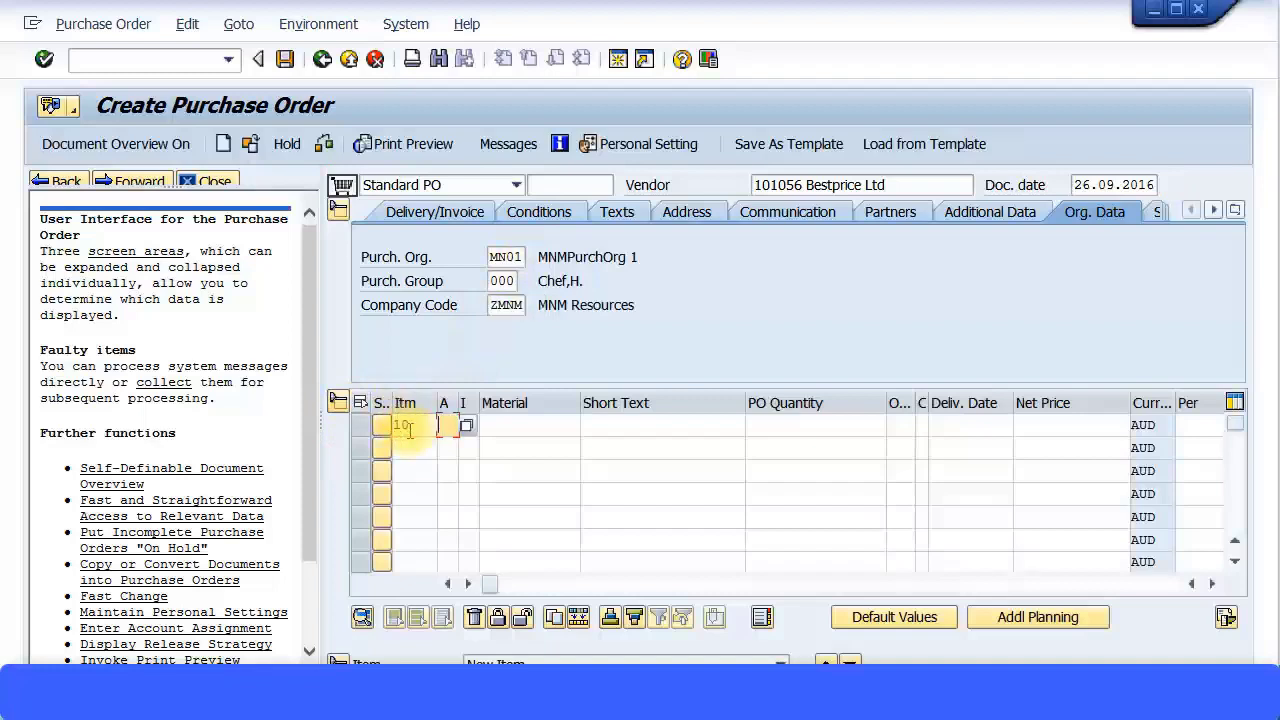
left_click(535, 428)
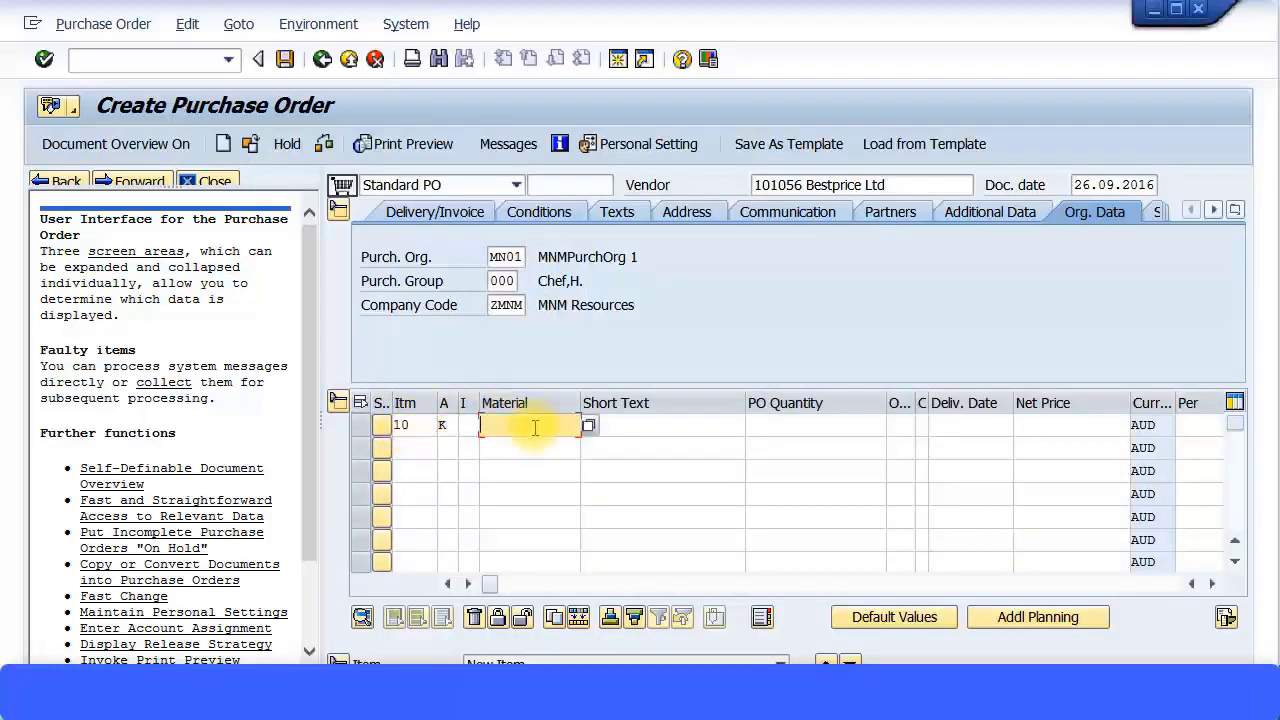
left_click(839, 436)
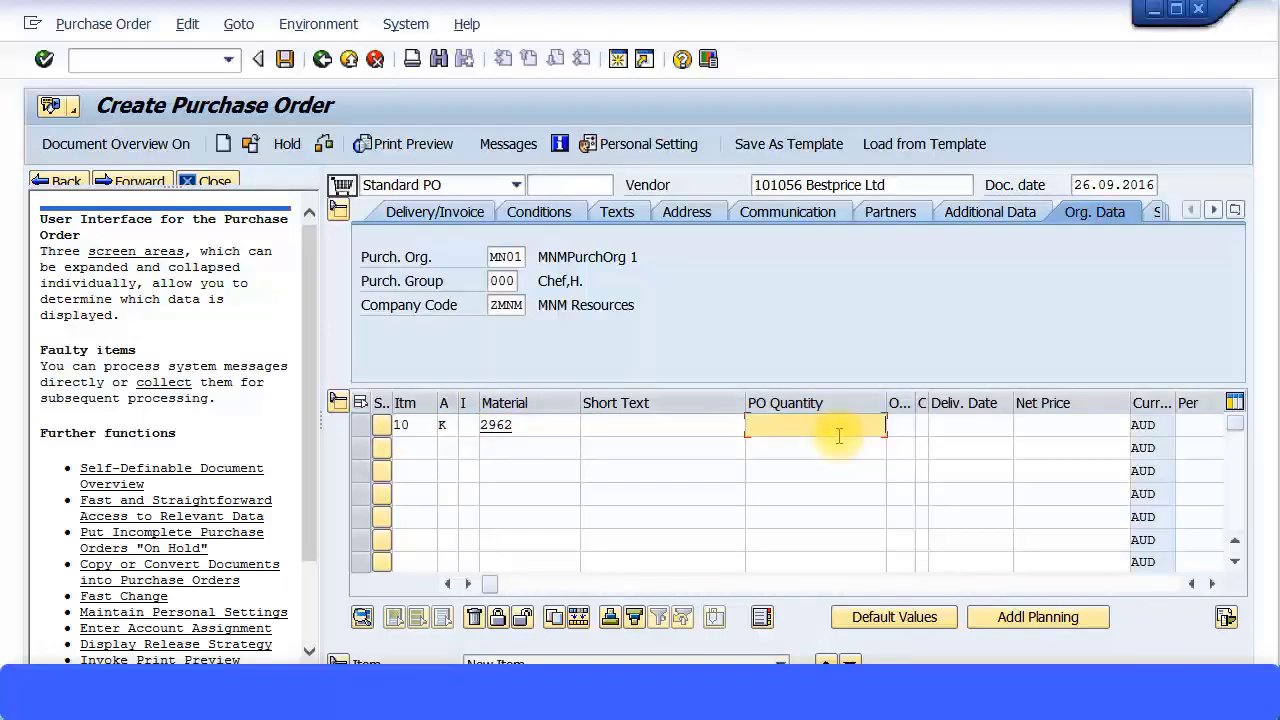
key("Tab")
key("Tab")
key("Tab")
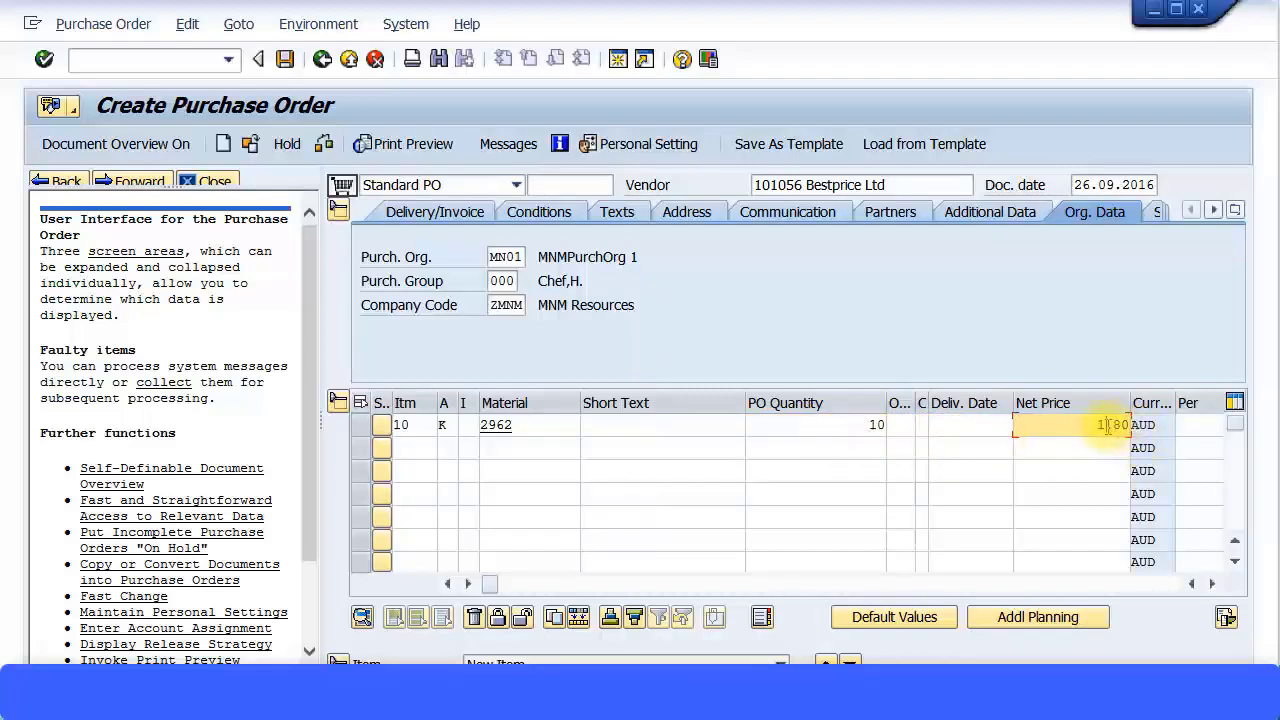
left_click(1213, 584)
left_click(1213, 584)
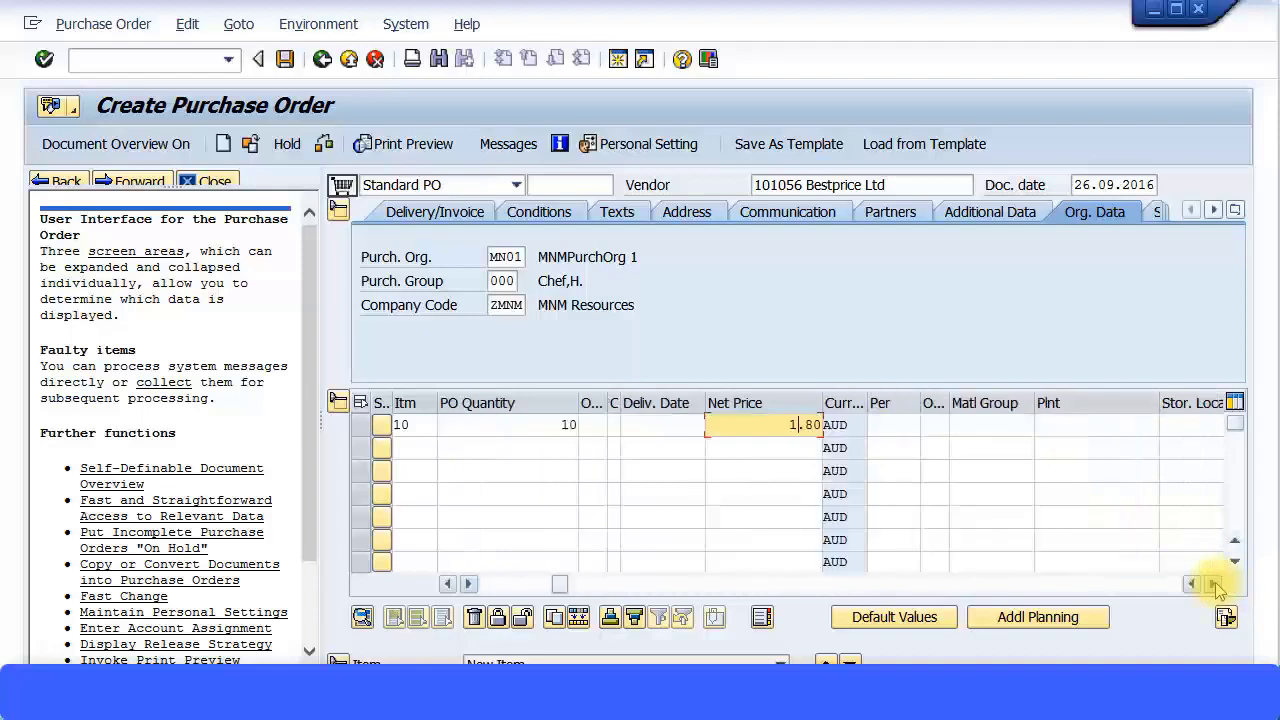
left_click(1213, 584)
left_click(912, 424)
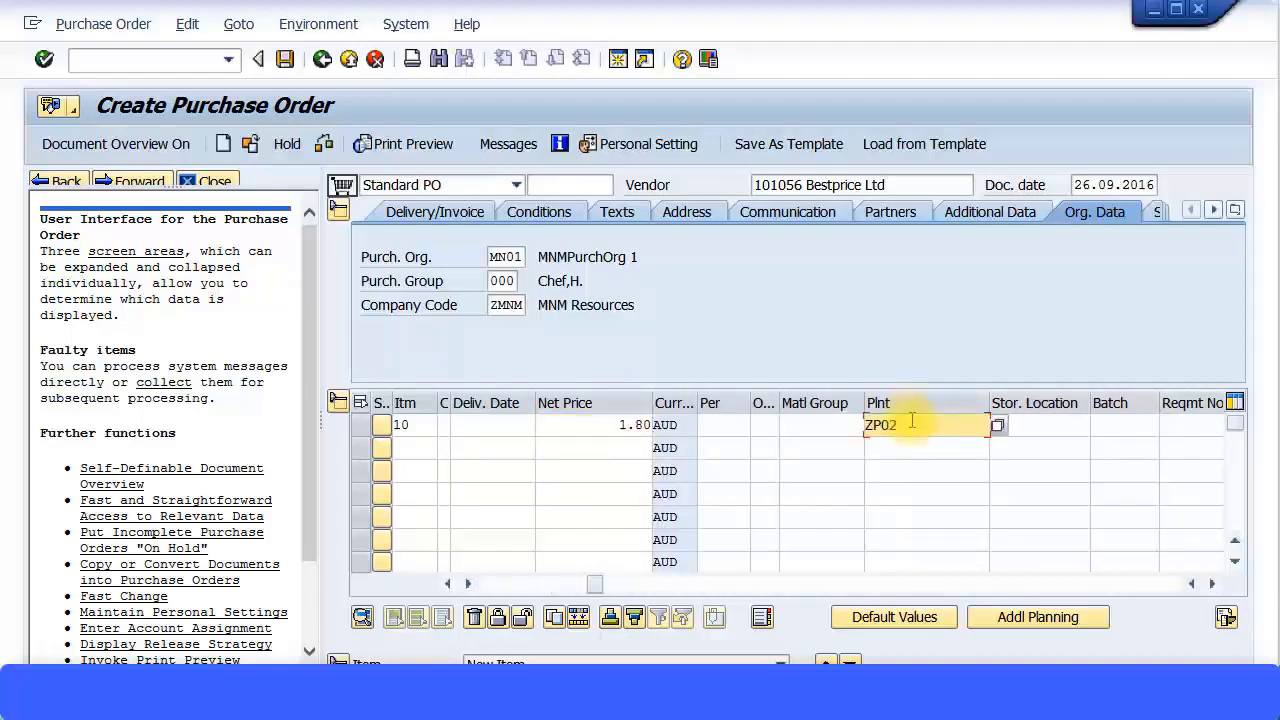
Step: Read the F1 help for item 10's net price field
left_click(632, 428)
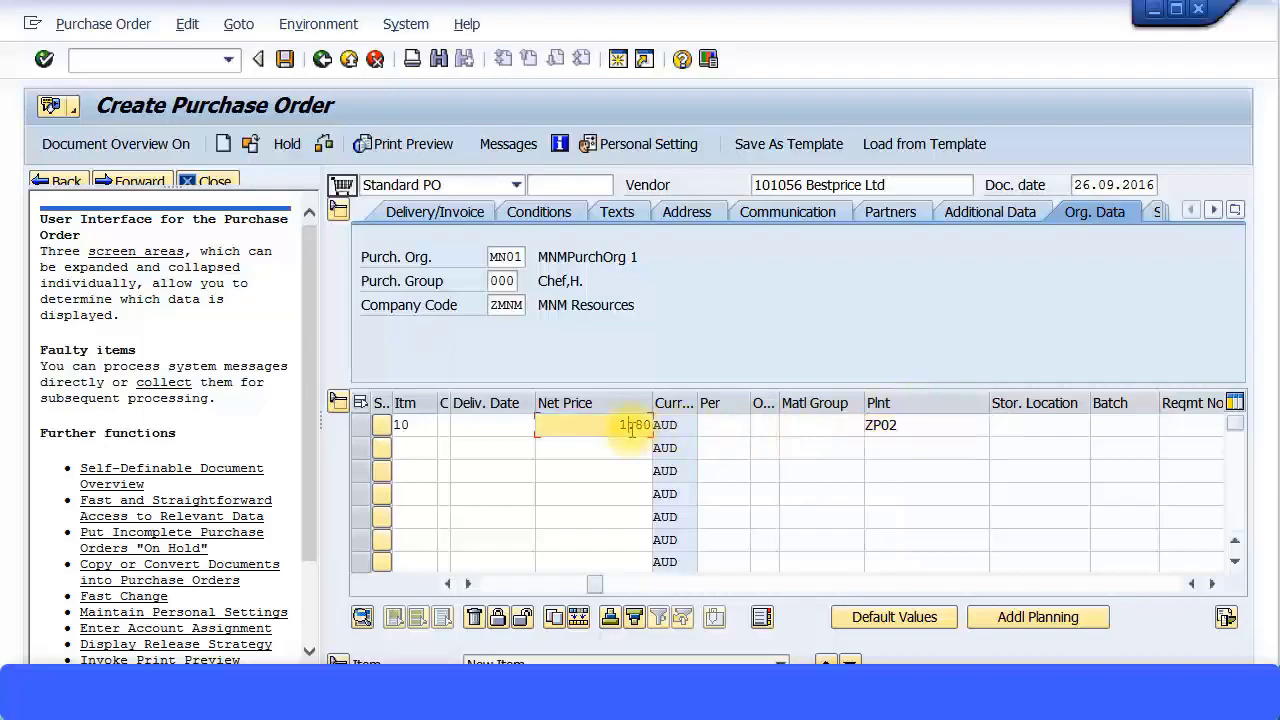
key("F1")
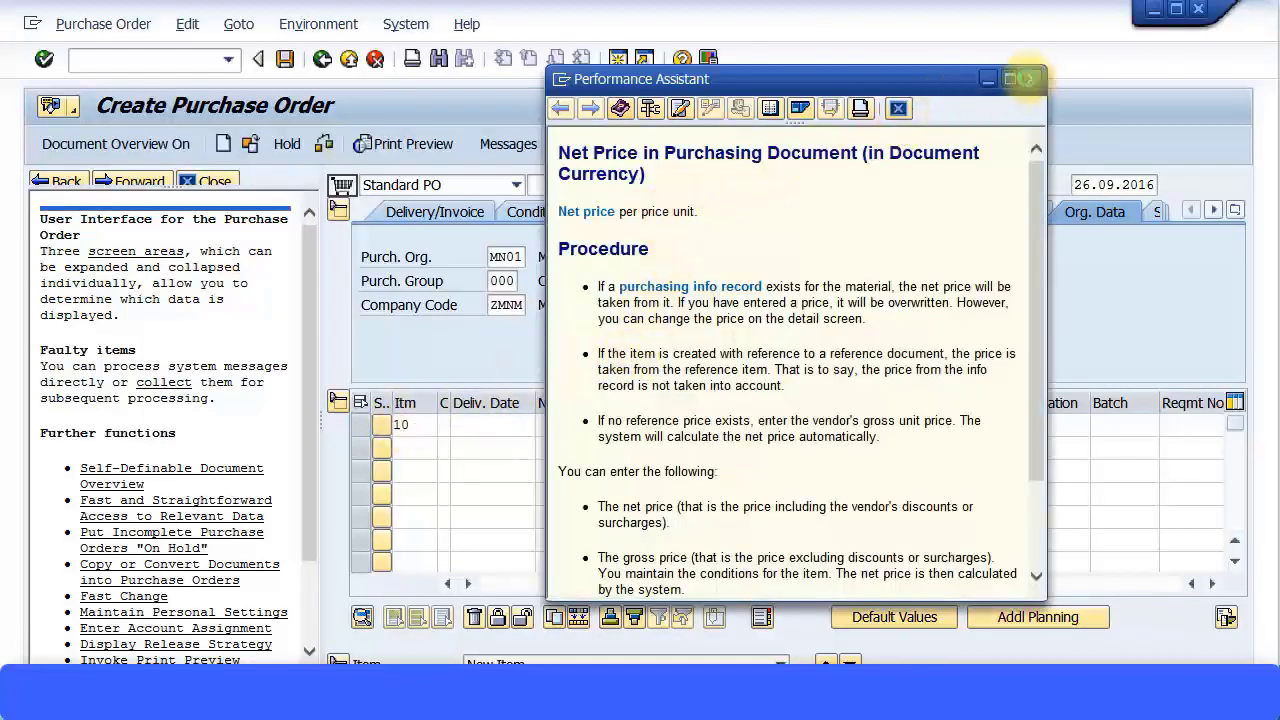
left_click(1026, 79)
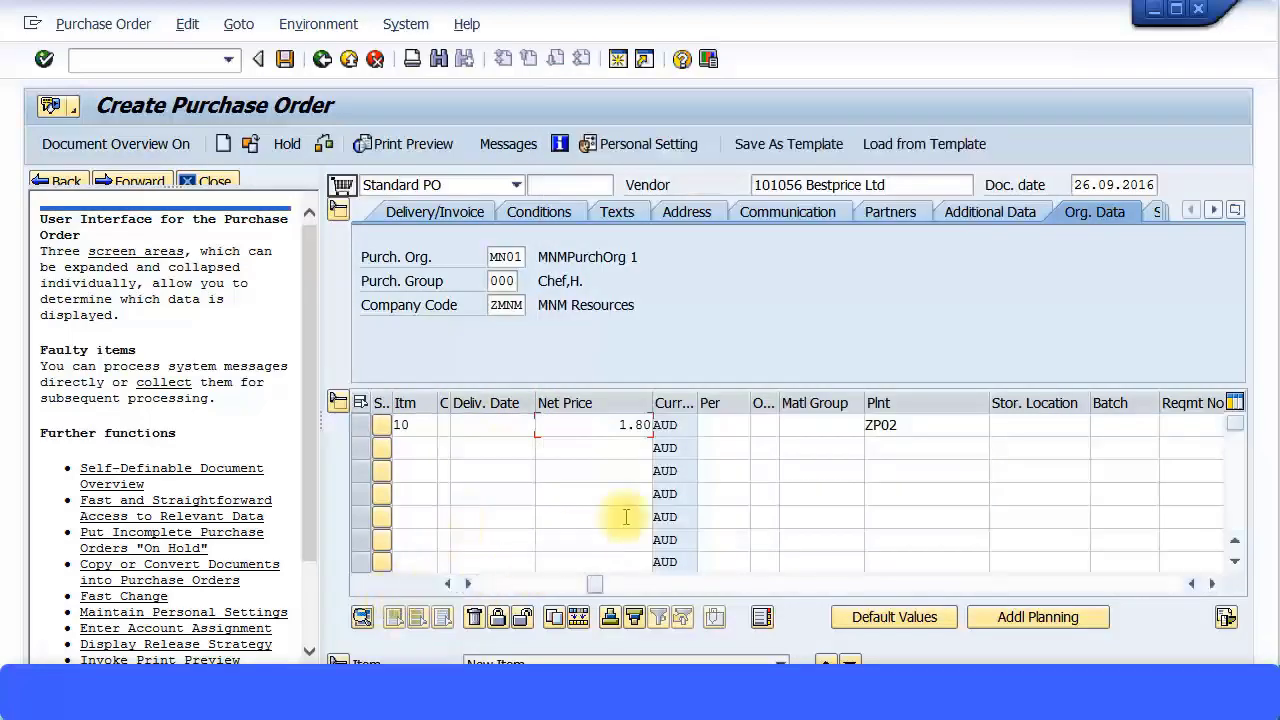
Step: Assign G/L account 103010 to item 10 using a 1*ZCOA account search
key("Return")
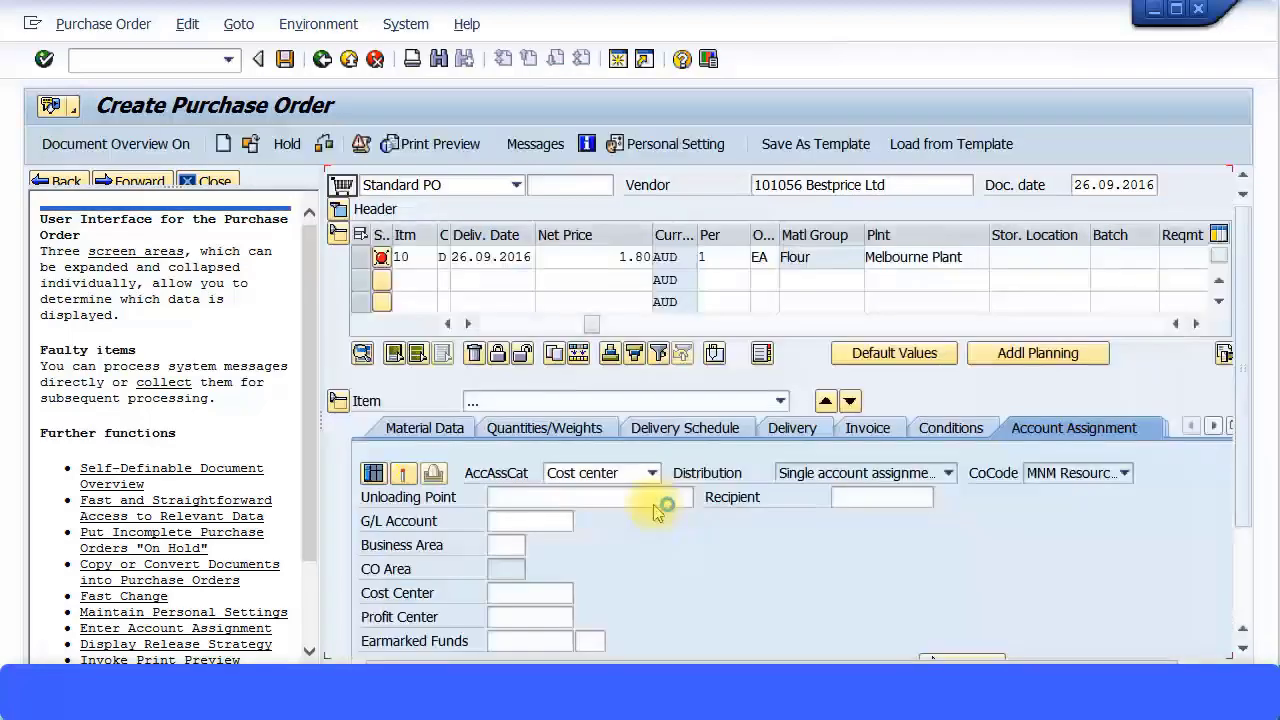
left_click(522, 519)
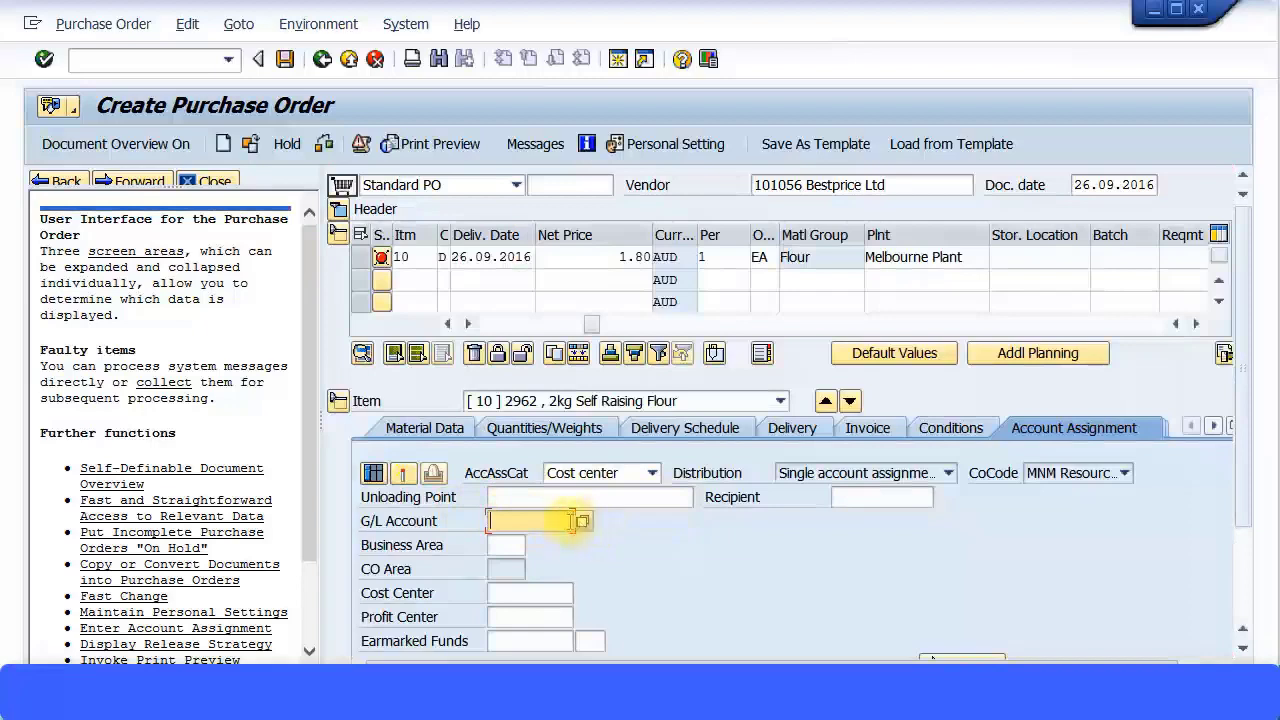
left_click(581, 521)
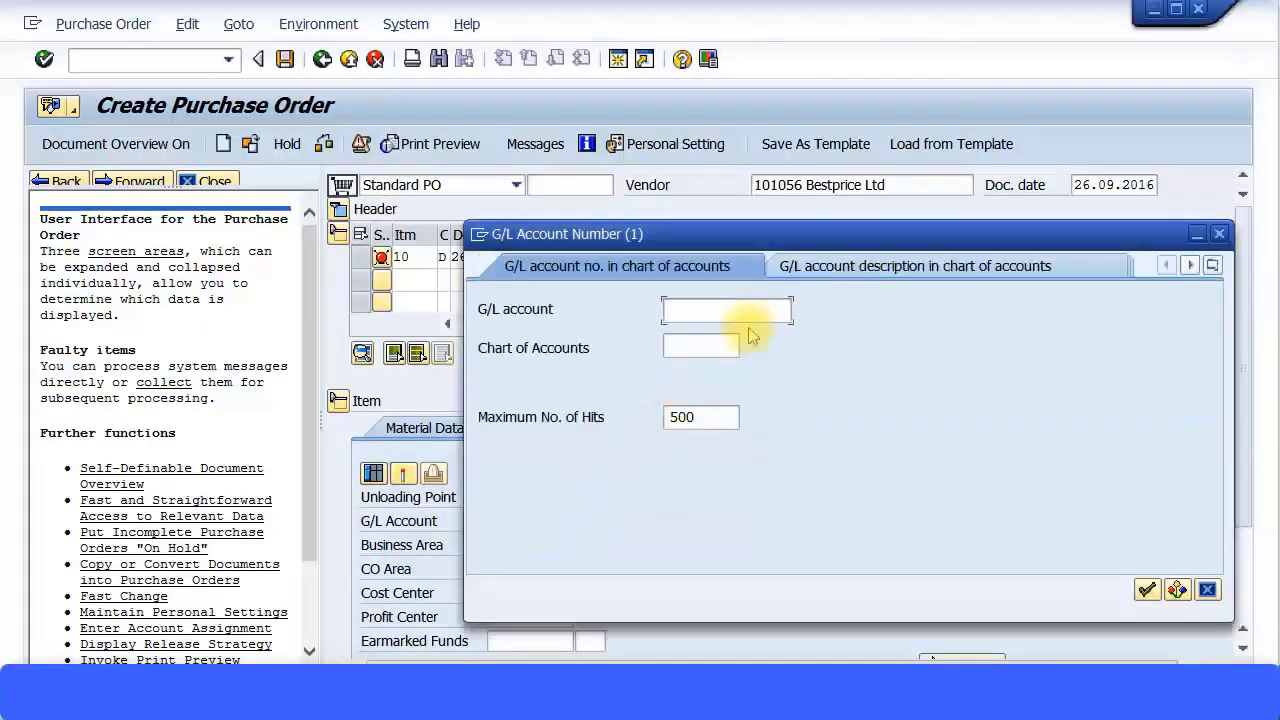
type("1*")
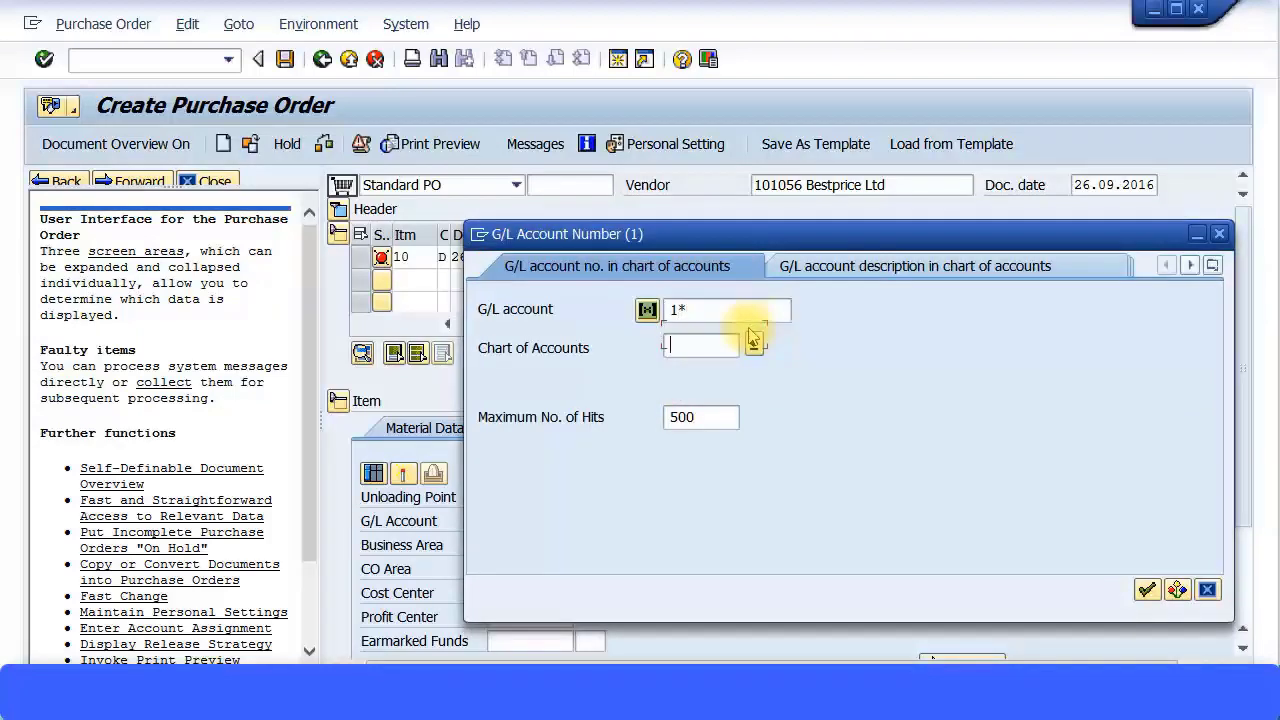
type("ZCOA")
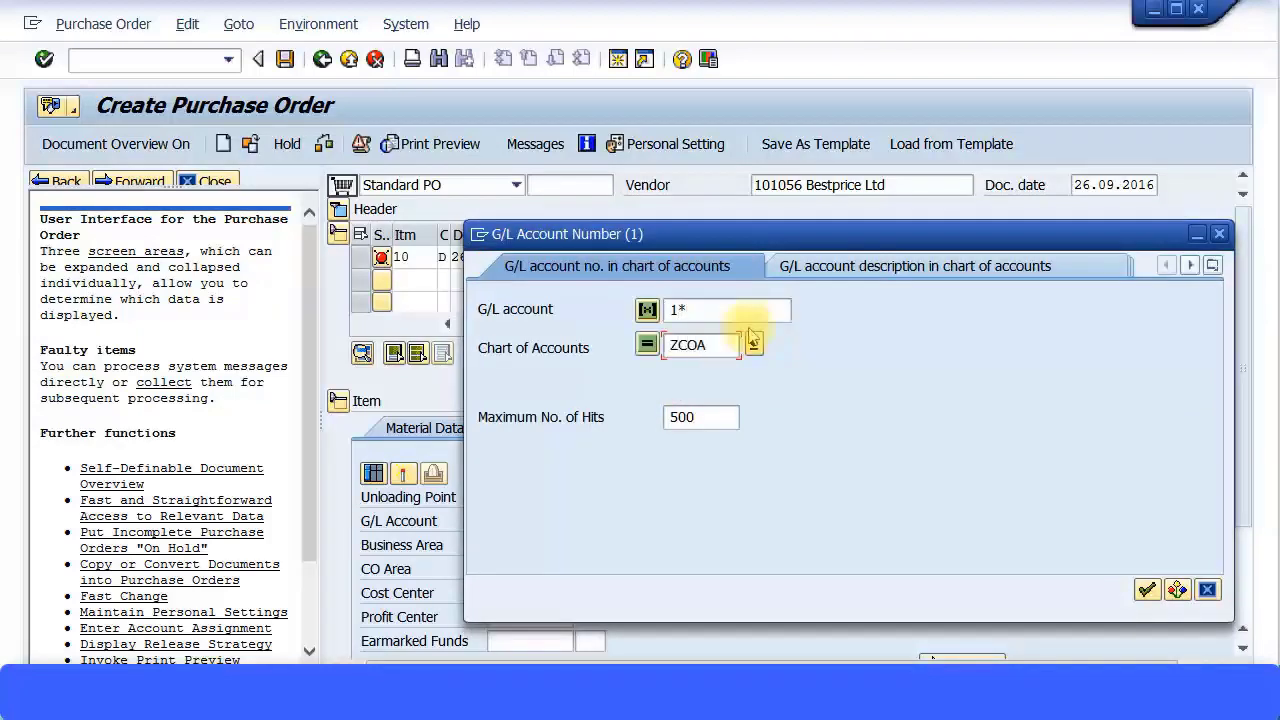
key("Return")
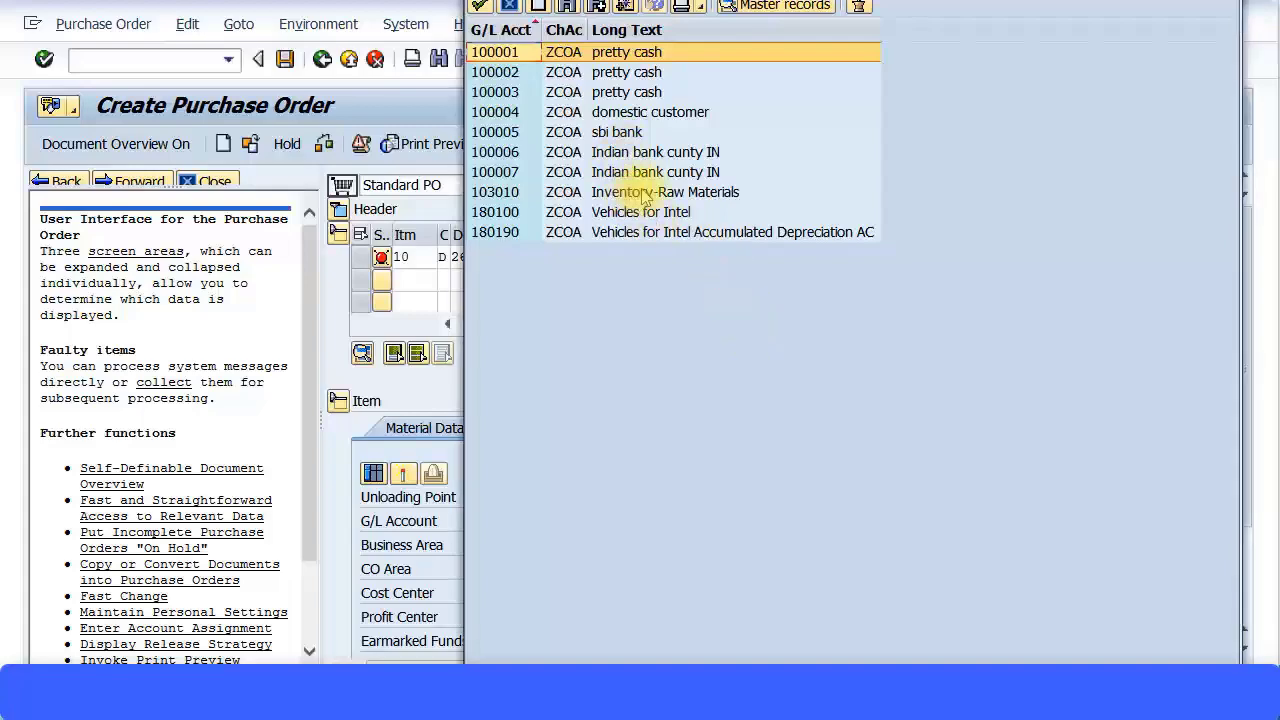
double_click(643, 192)
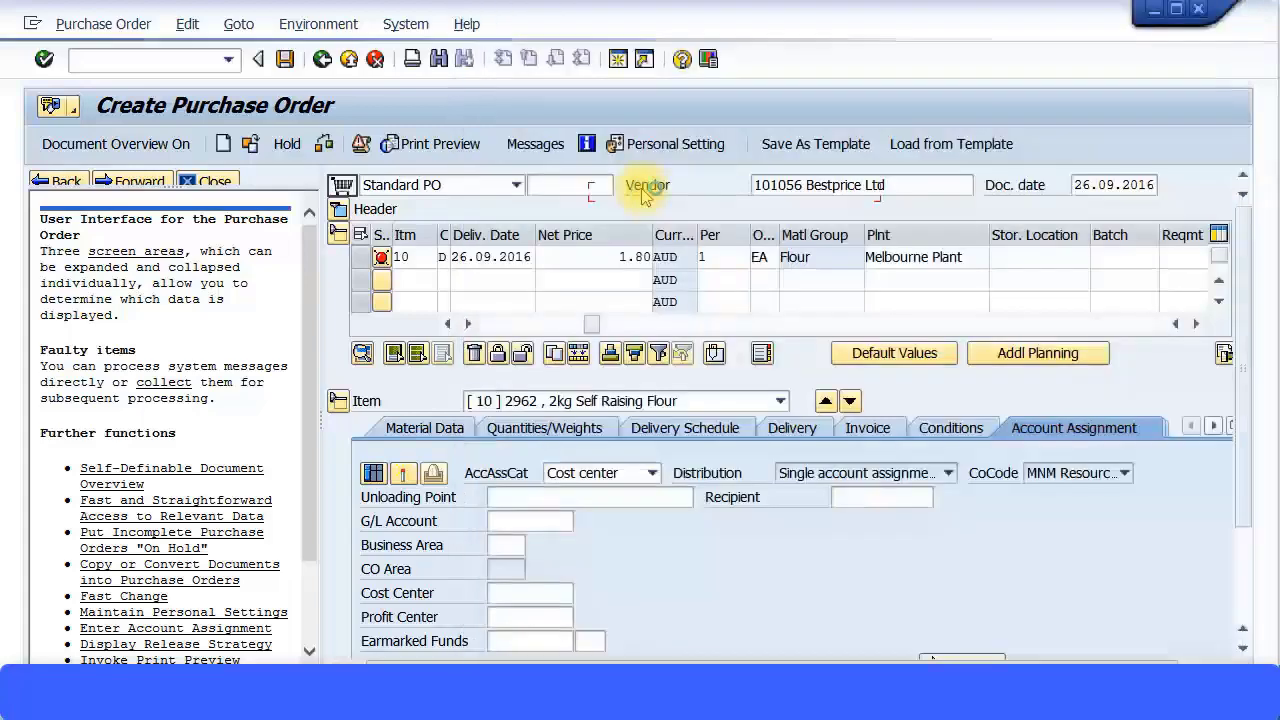
Step: Pick cost center 10101 from the search results and confirm the account assignment
scroll(505, 567, "down", 1)
left_click(512, 566)
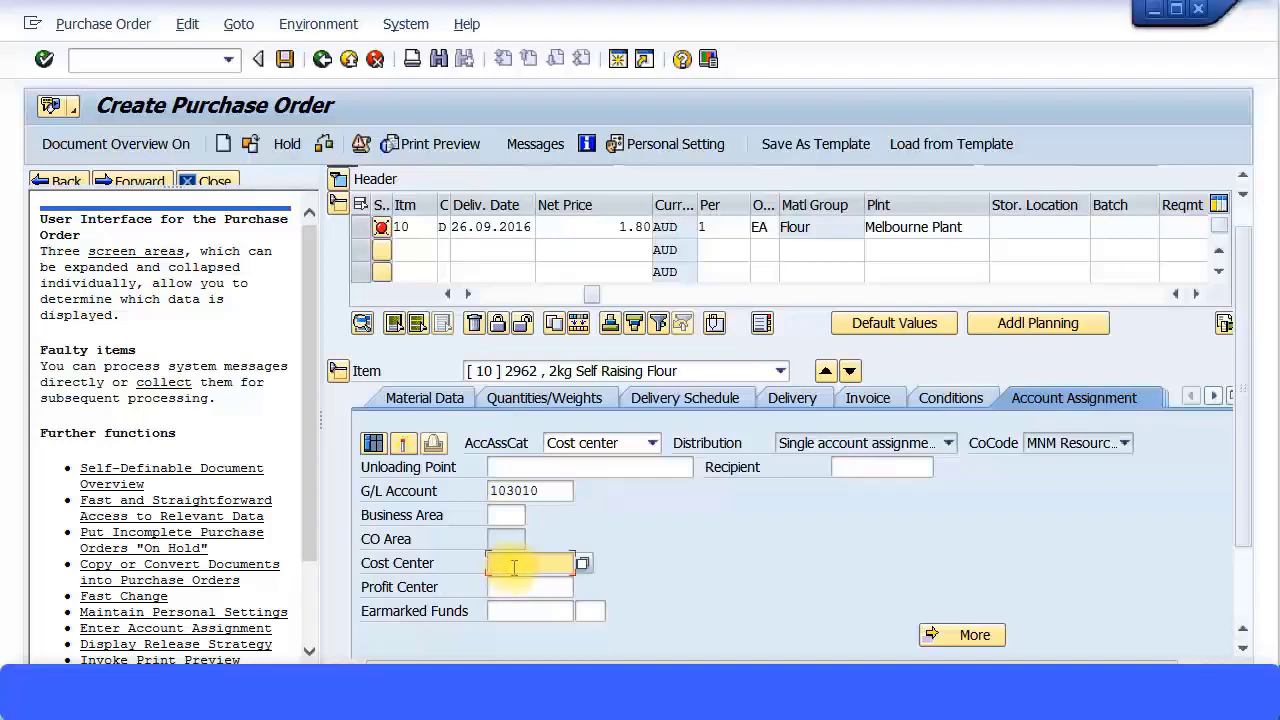
left_click(582, 563)
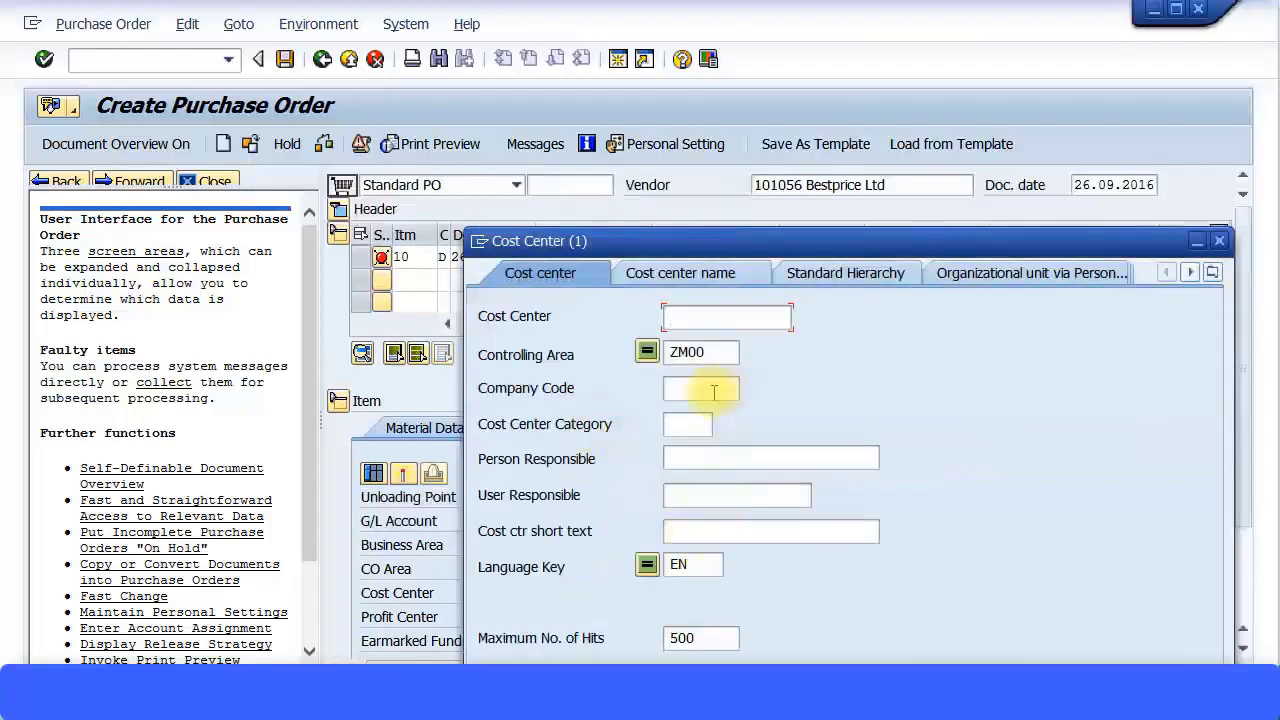
key("Return")
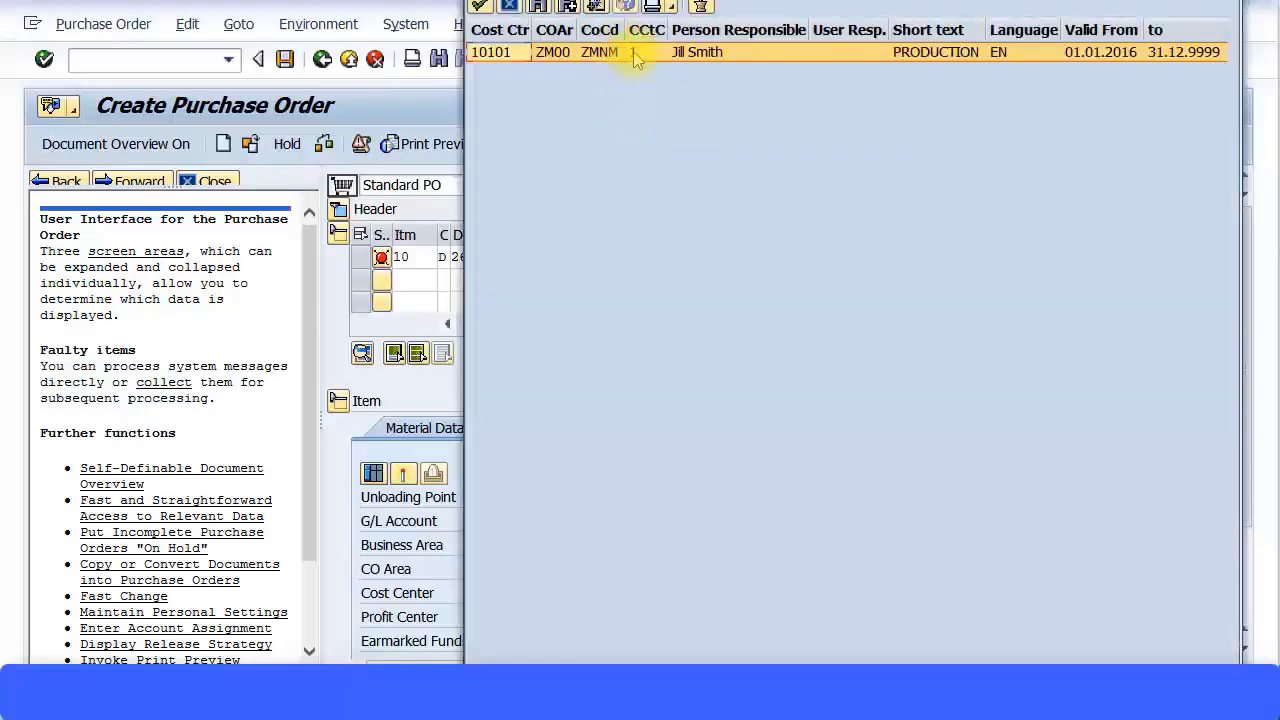
double_click(636, 56)
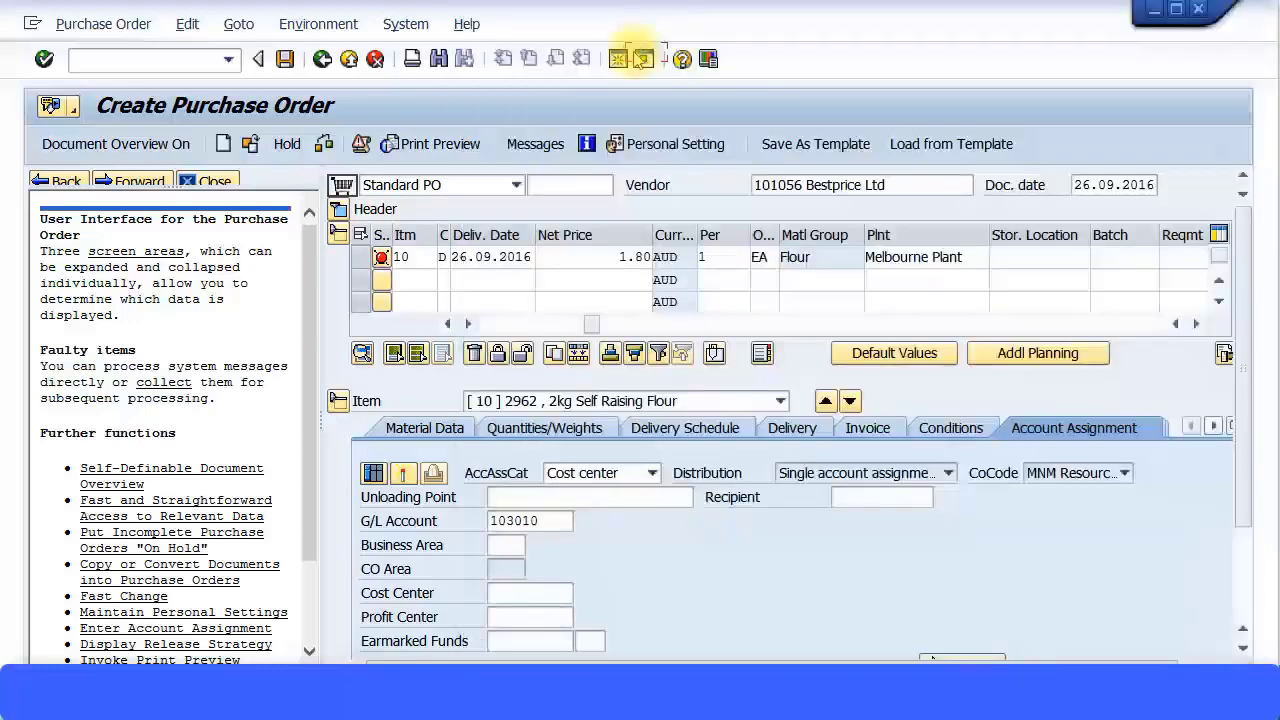
key("Return")
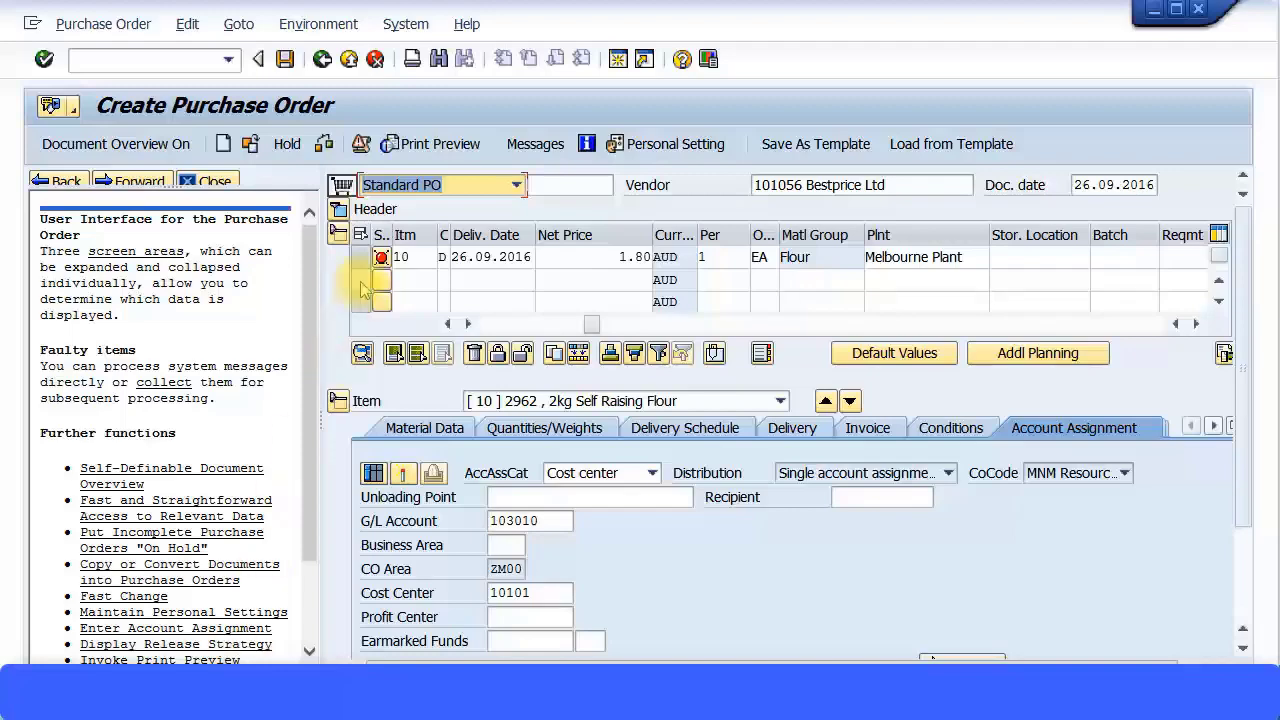
left_click(363, 145)
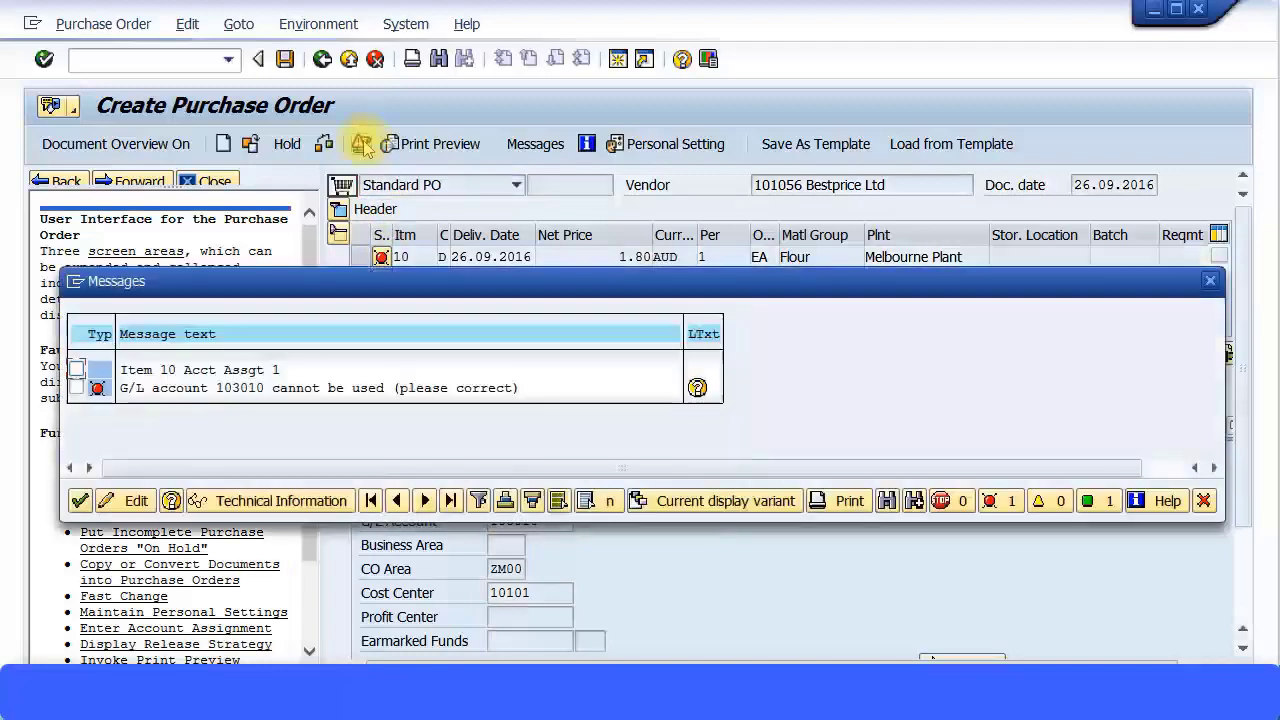
left_click(697, 388)
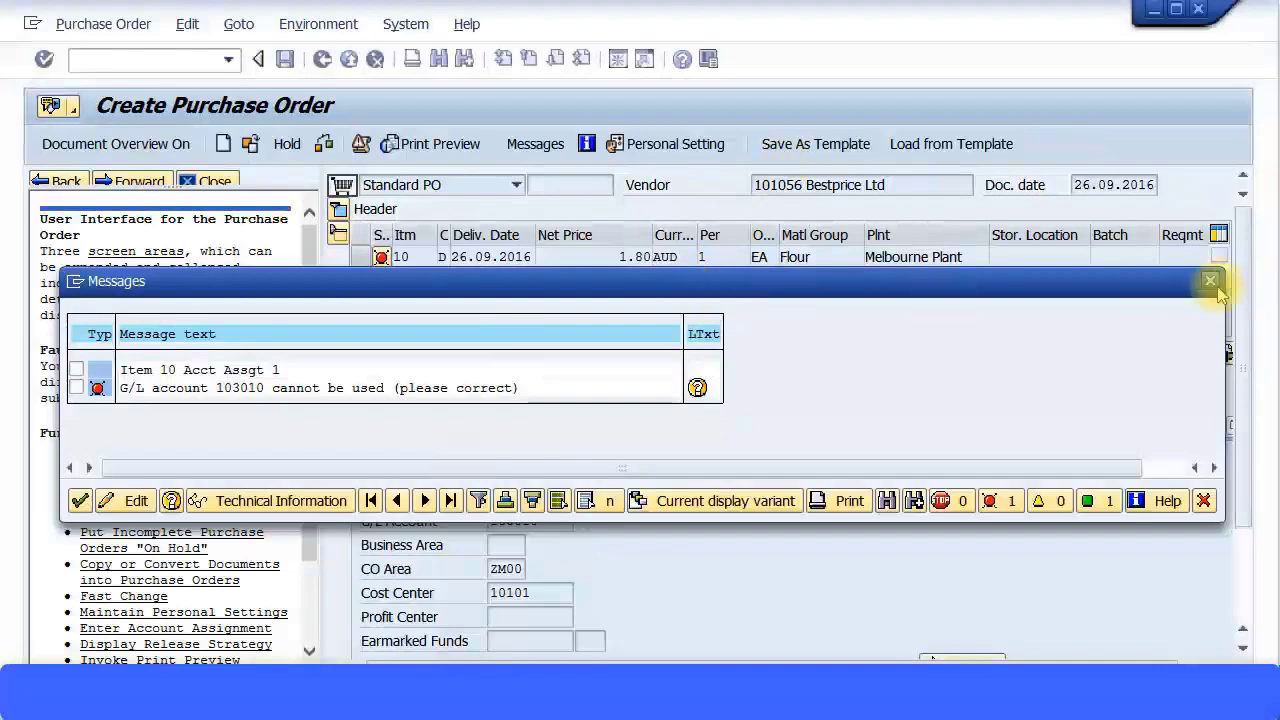
left_click(1210, 281)
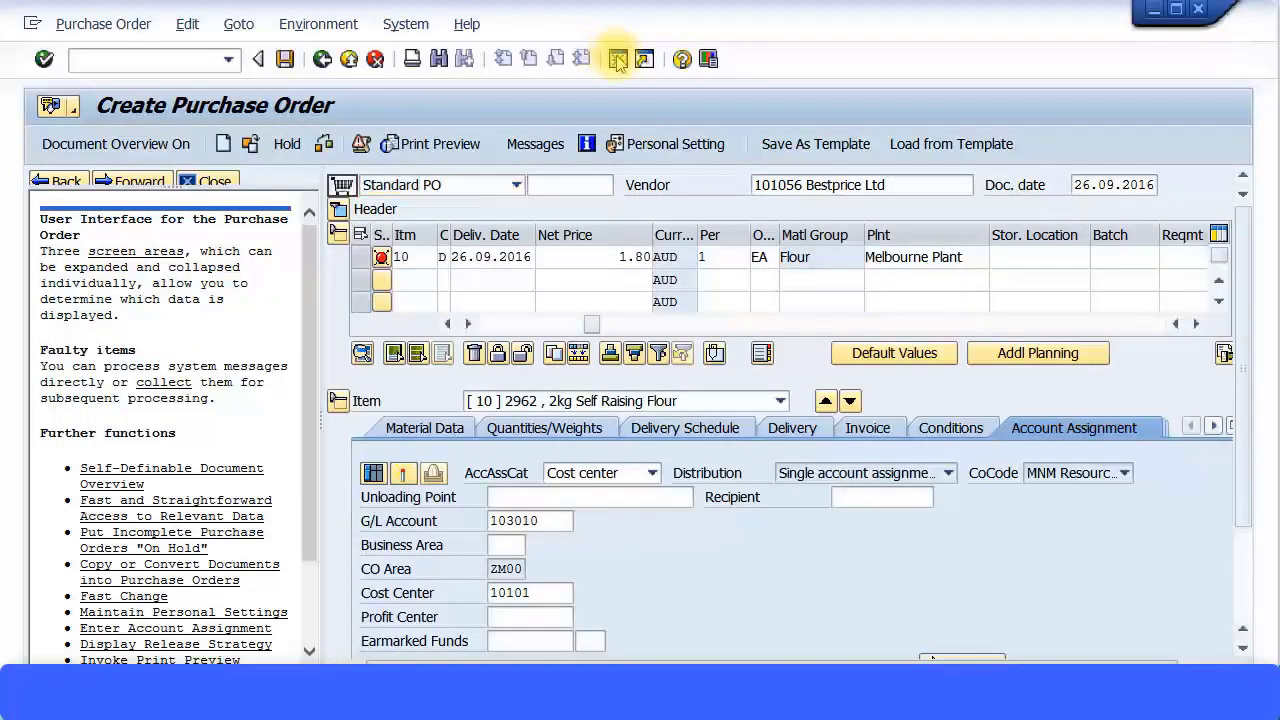
Step: In a new session, run OME9 and open account assignment category K
left_click(618, 60)
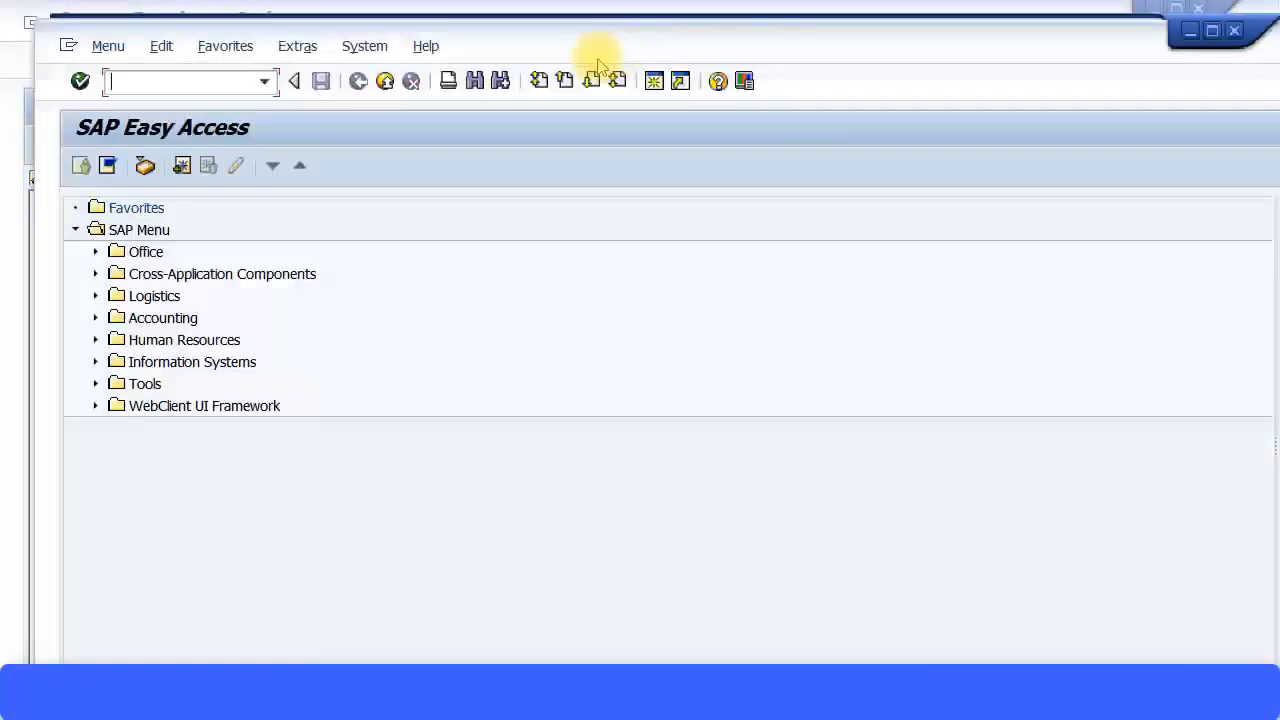
type("OME9")
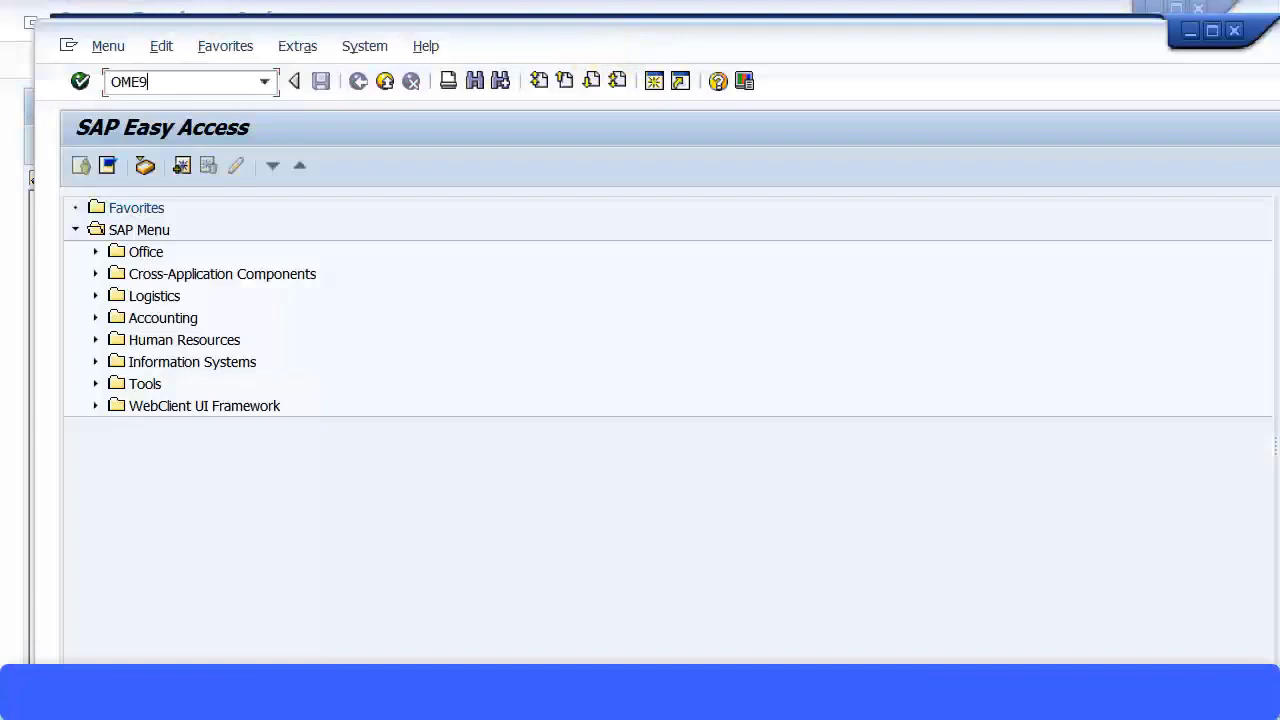
key("Return")
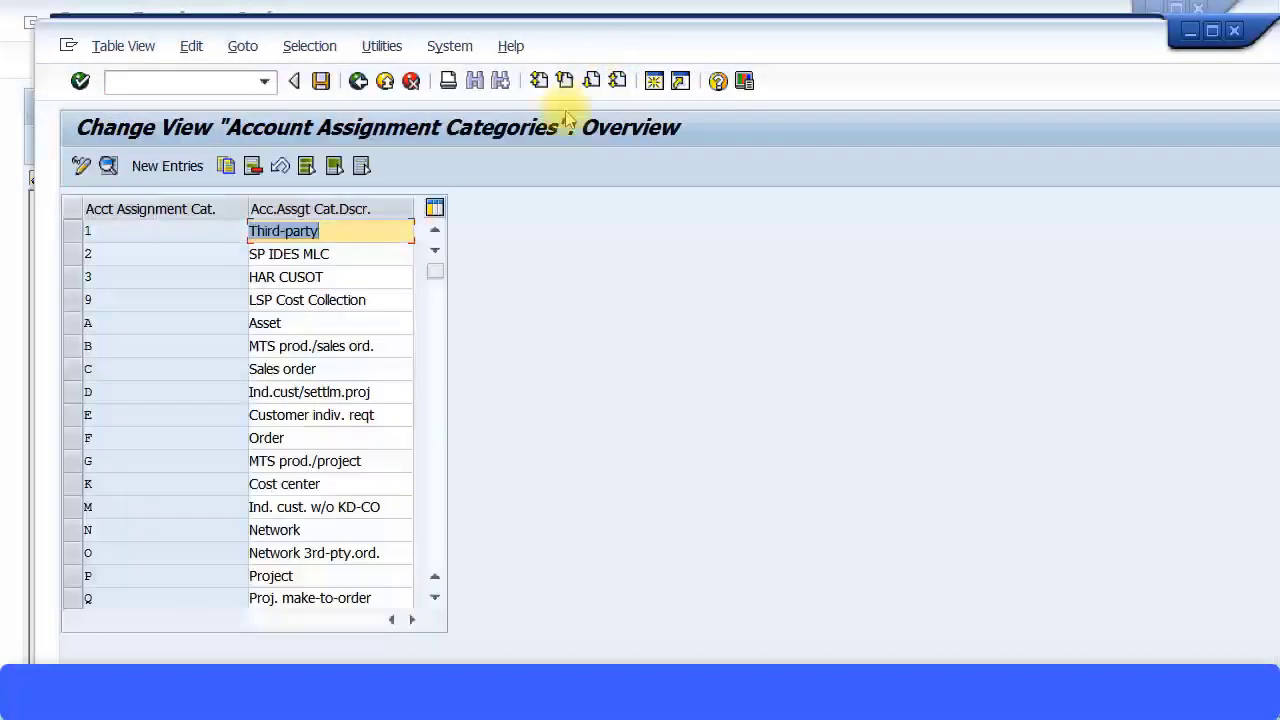
double_click(320, 485)
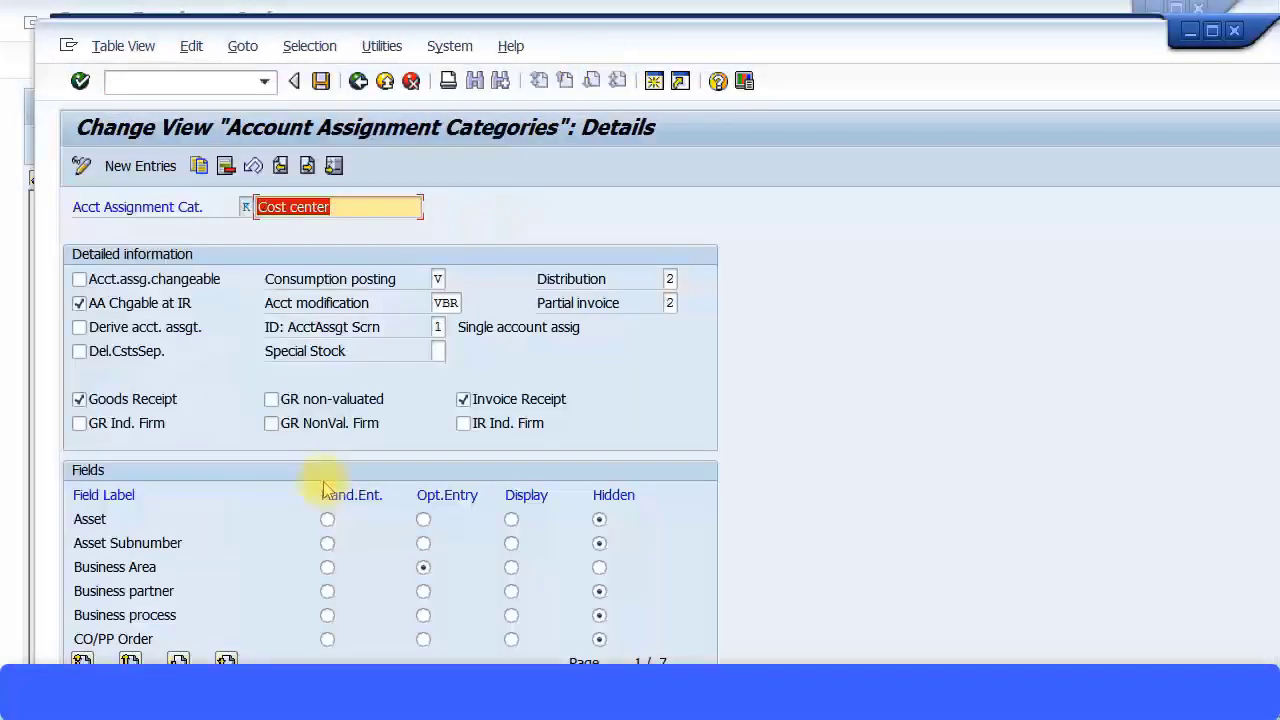
Step: Page category K's field settings to Special Region, shown as an optional entry
left_click(178, 660)
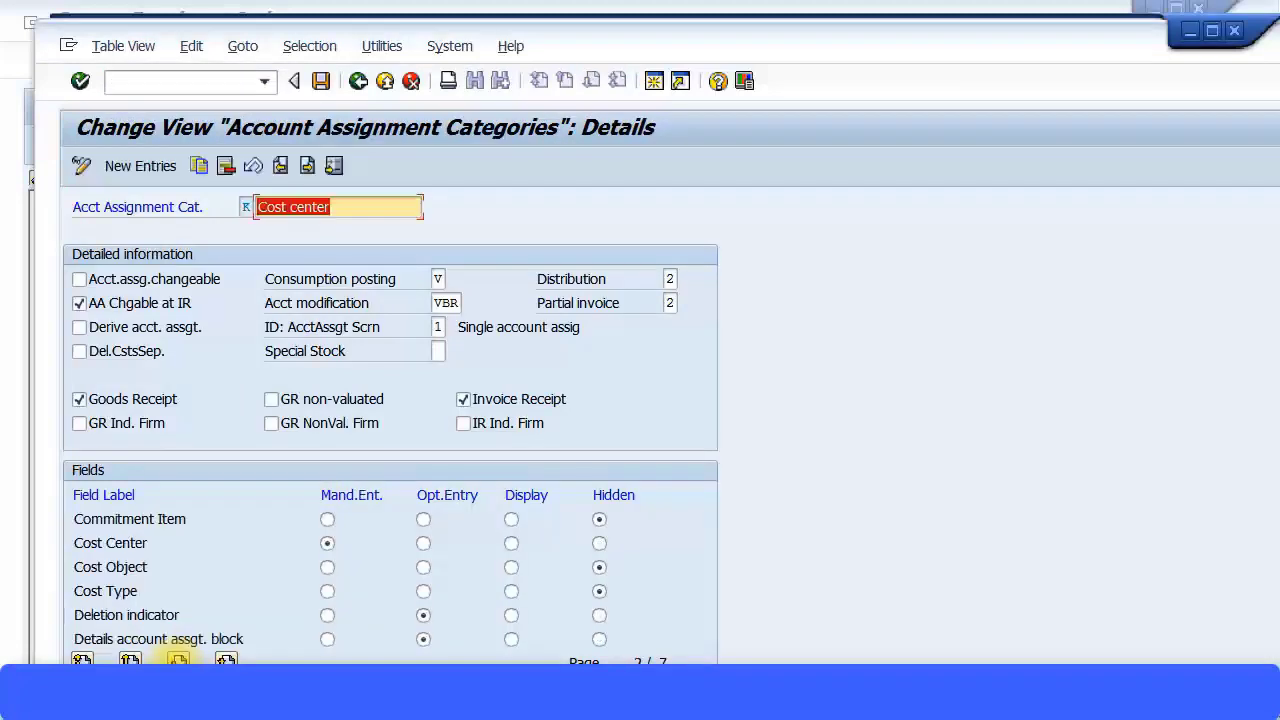
left_click(178, 660)
left_click(178, 660)
left_click(178, 660)
left_click(178, 660)
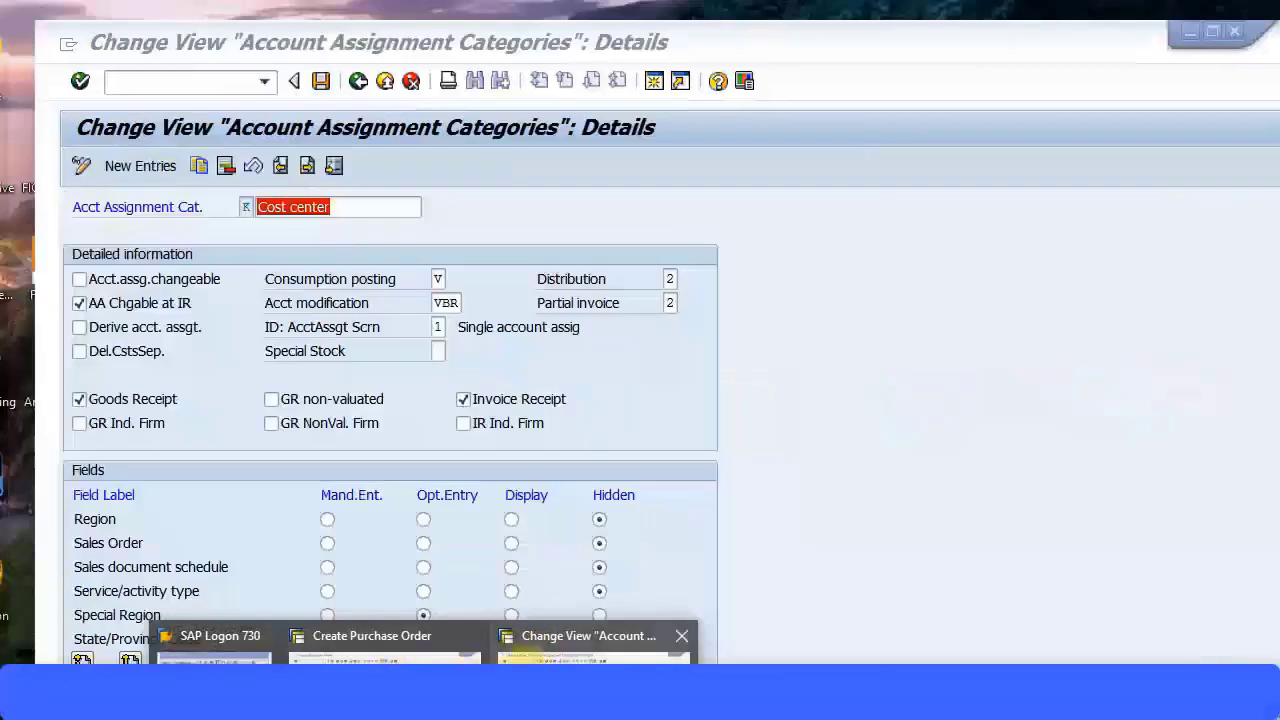
left_click(545, 652)
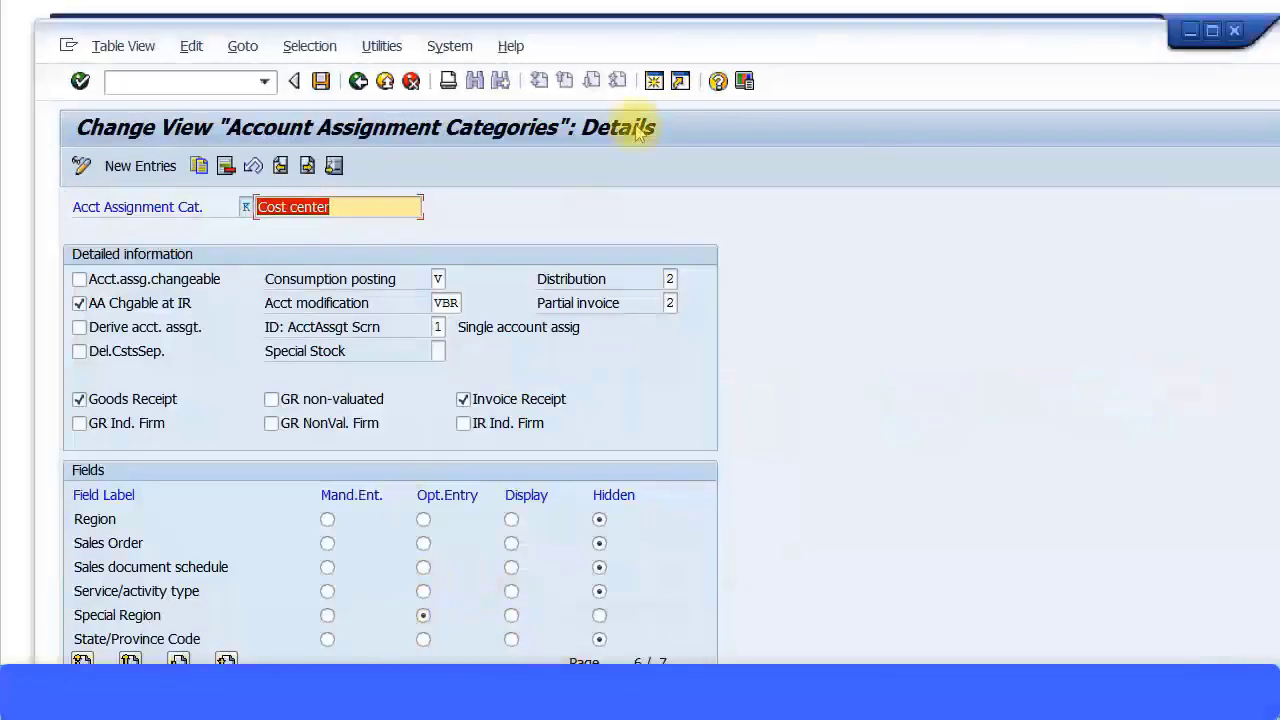
left_click(654, 82)
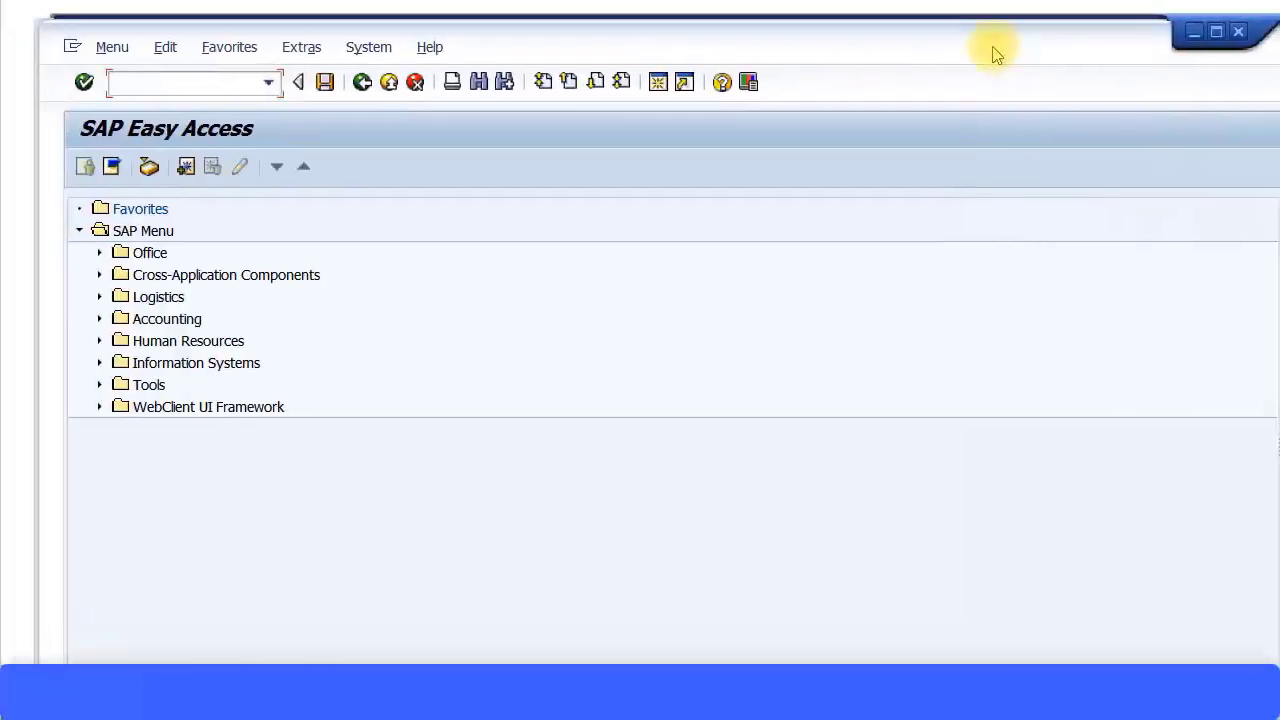
Step: Try OMC4, back out, then run Define Field Status Variants to list the variants
type("OMC4")
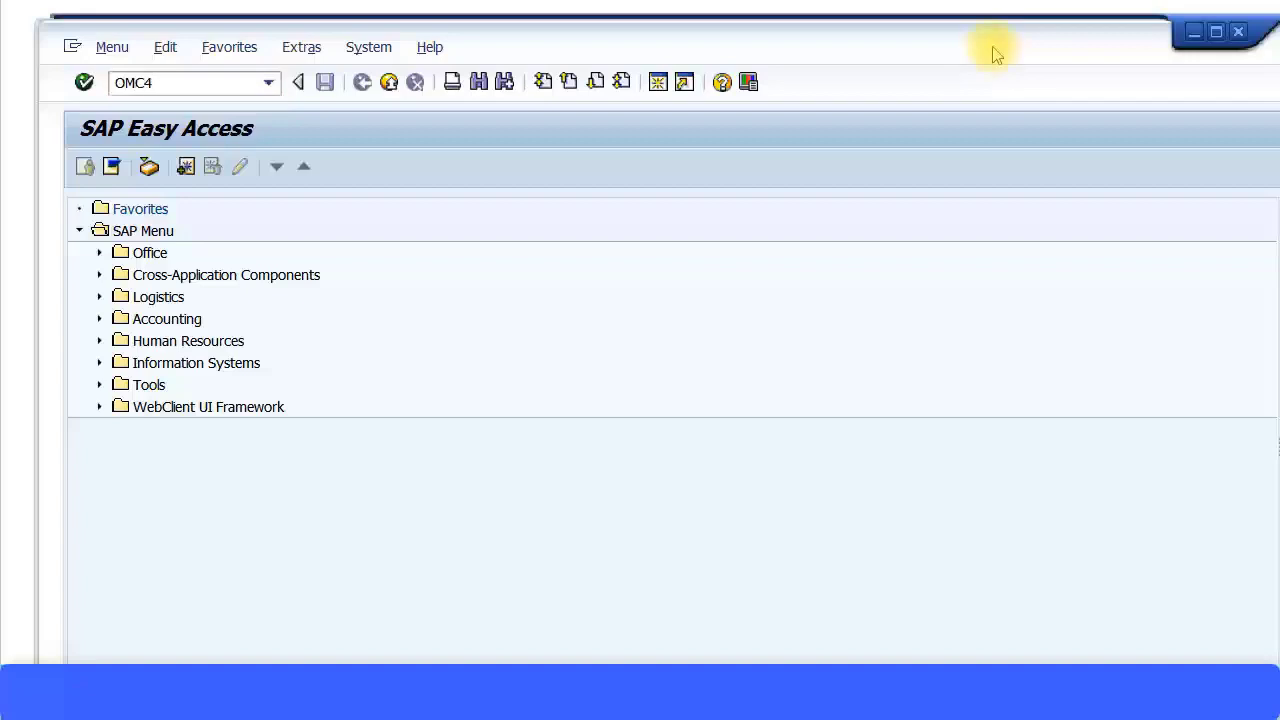
key("Return")
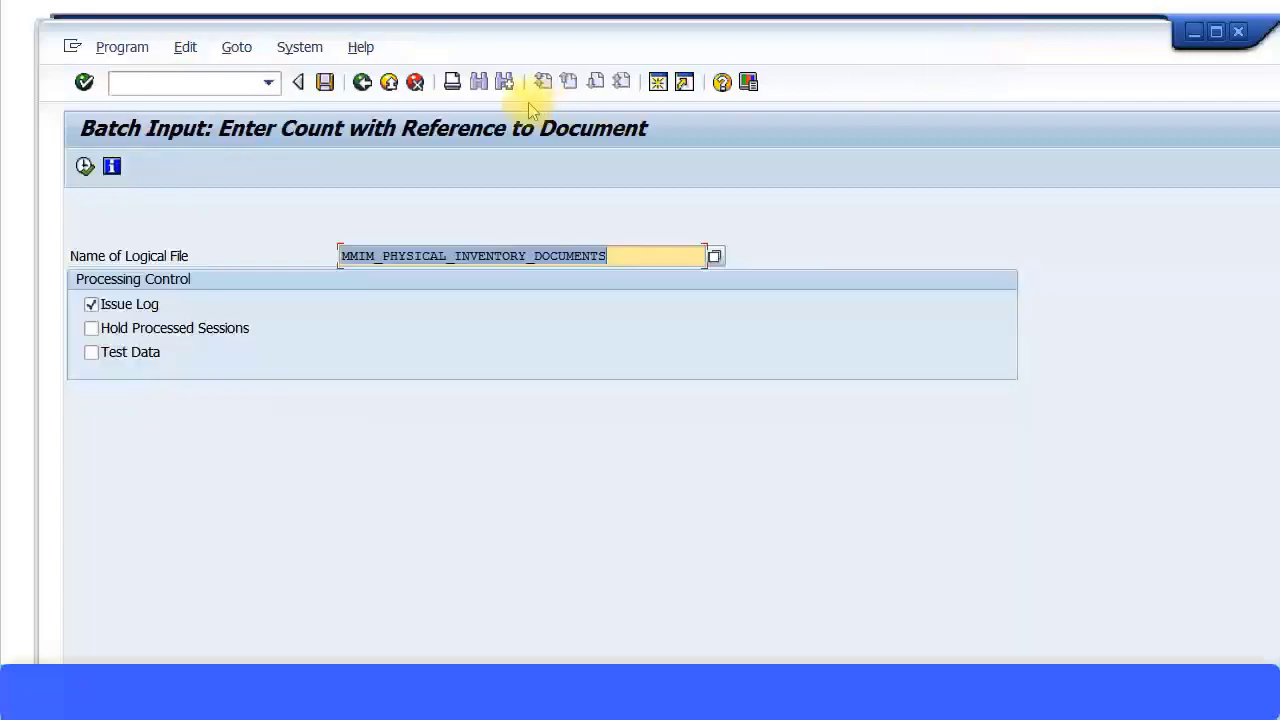
left_click(362, 82)
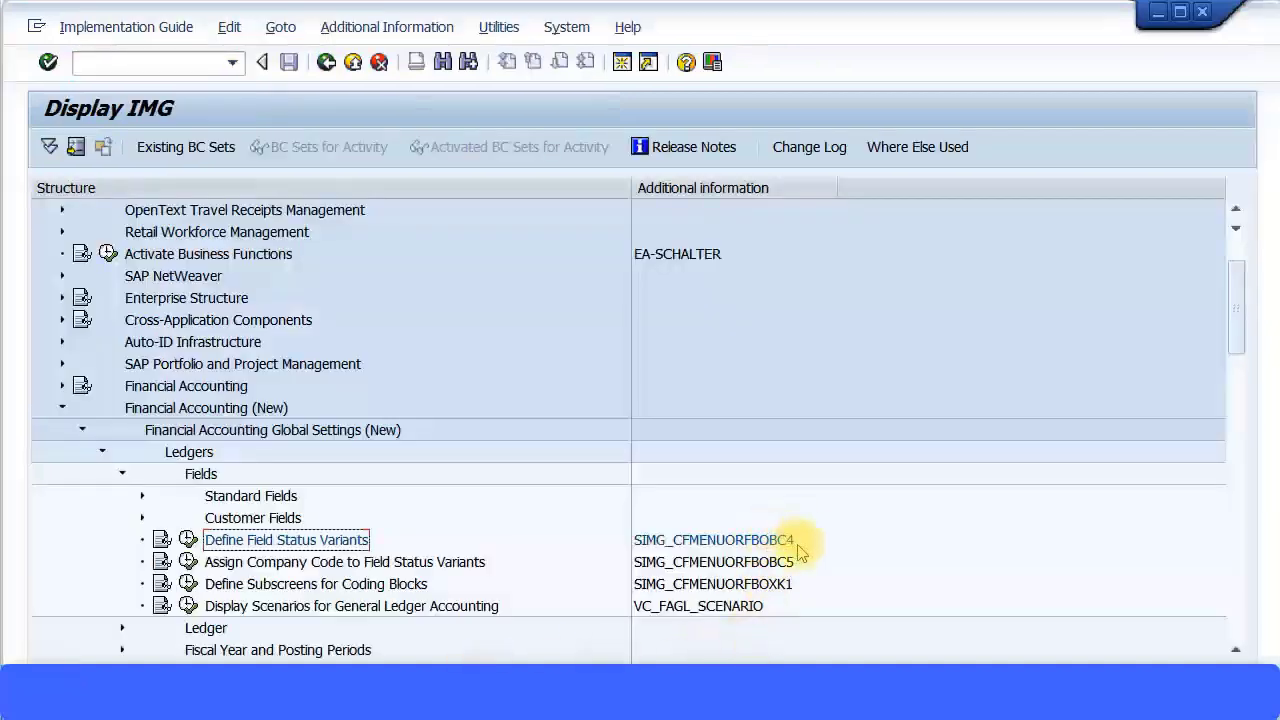
left_click(188, 540)
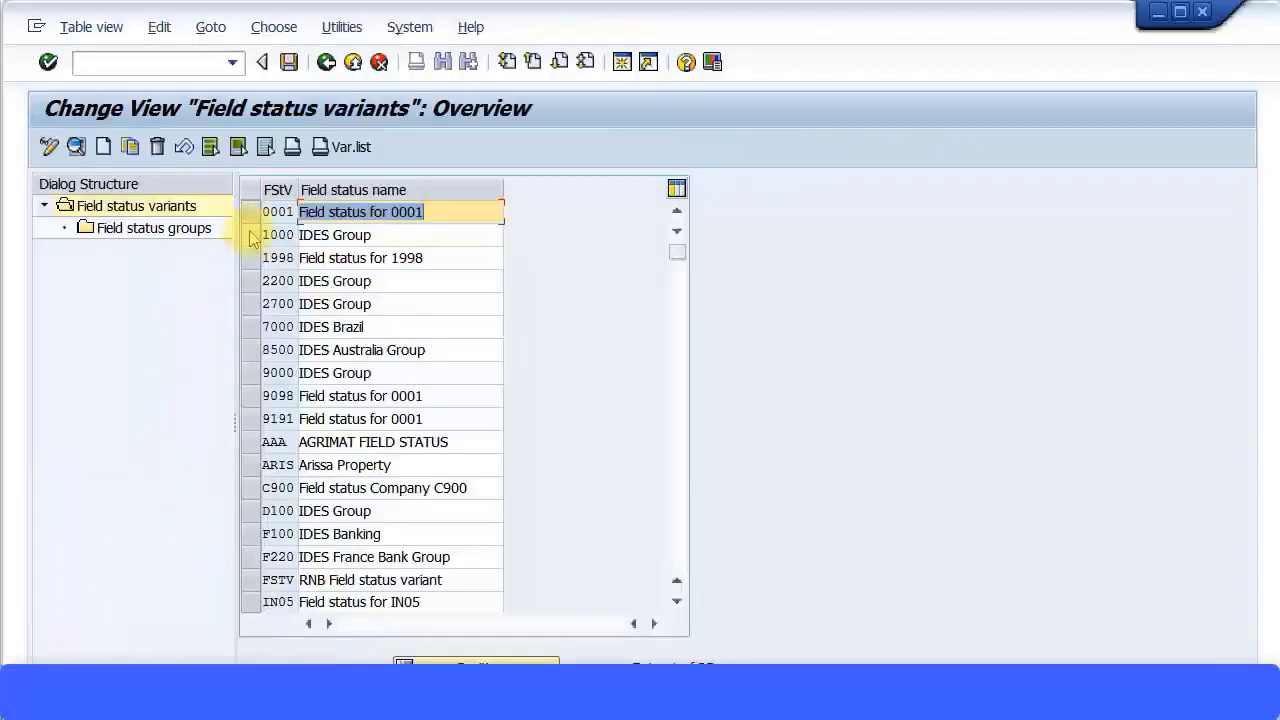
Step: Open field status group Z001 within field status variant 0001
left_click(250, 212)
double_click(185, 228)
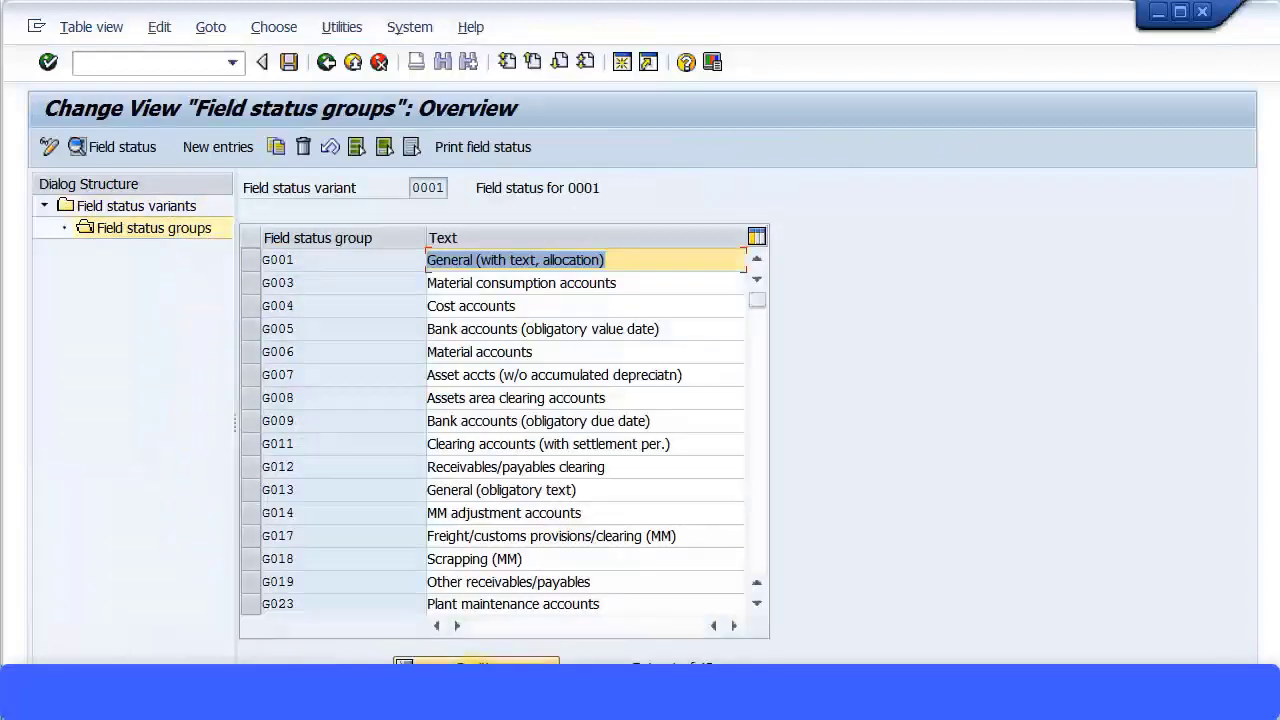
left_click(475, 663)
type("z")
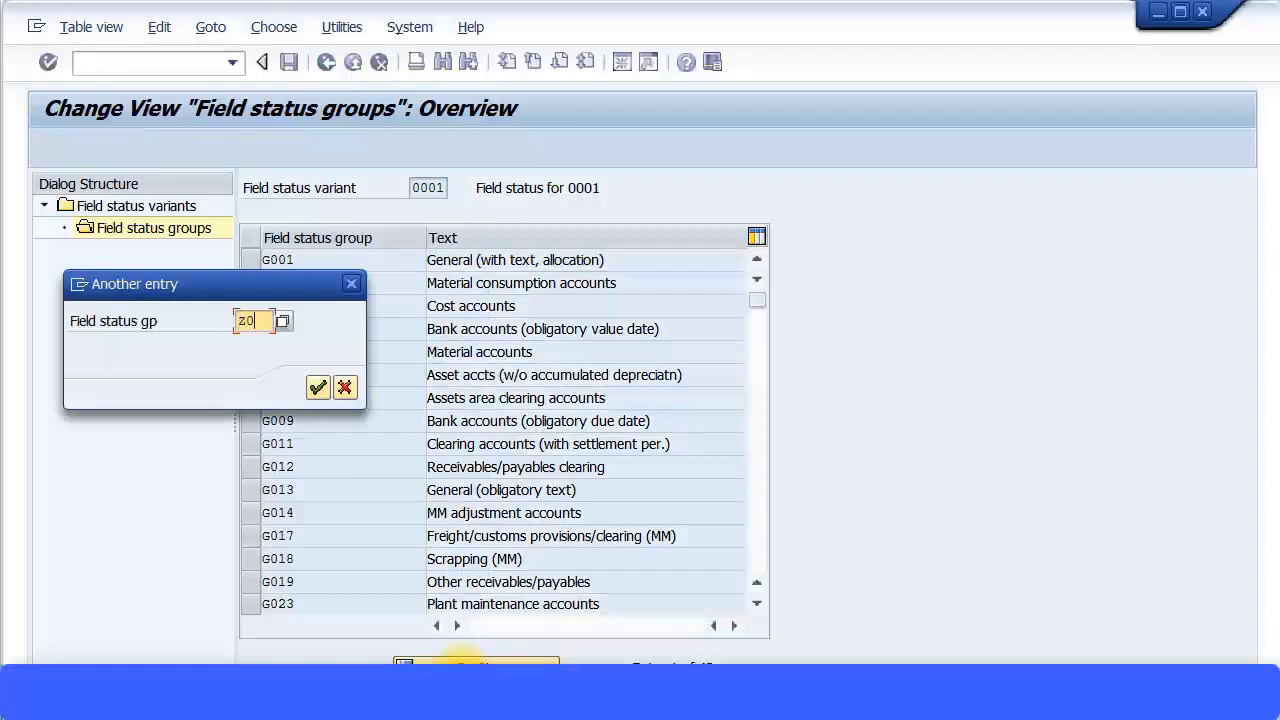
key("Return")
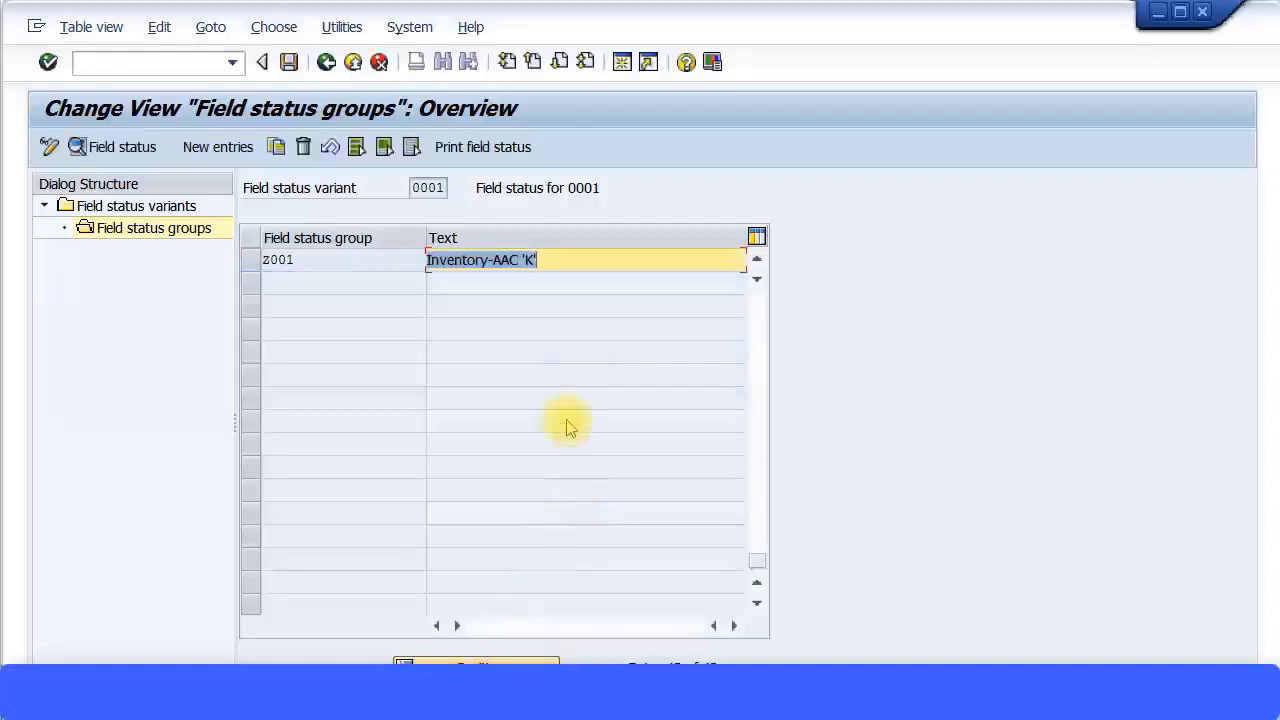
double_click(356, 257)
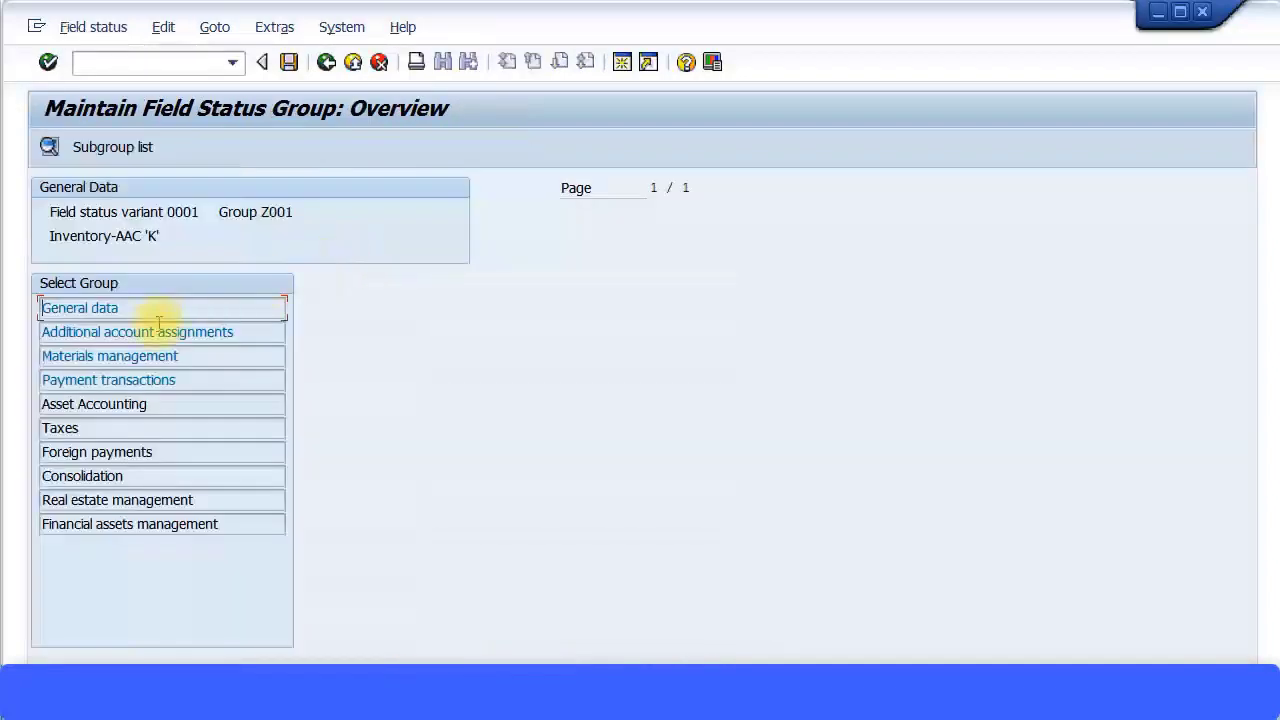
Step: Set Special Region to optional entry under additional account assignments and save to a Customizing request
double_click(158, 332)
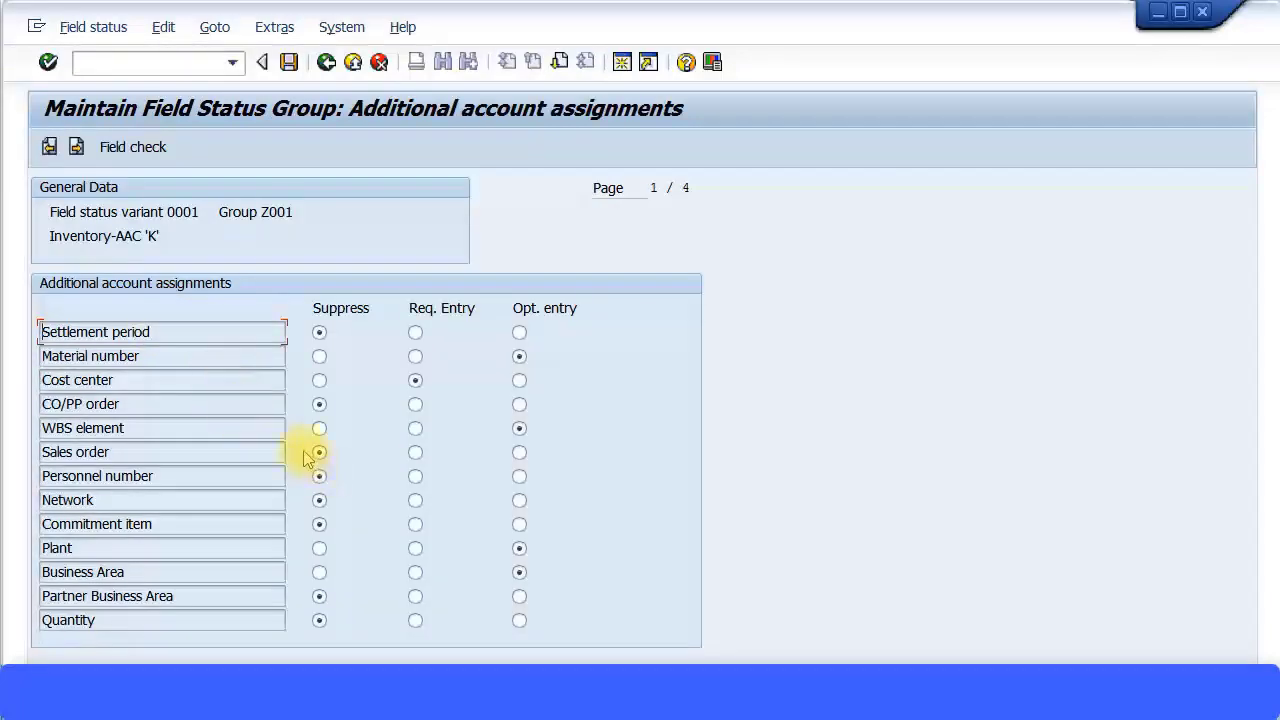
key("Page_Down")
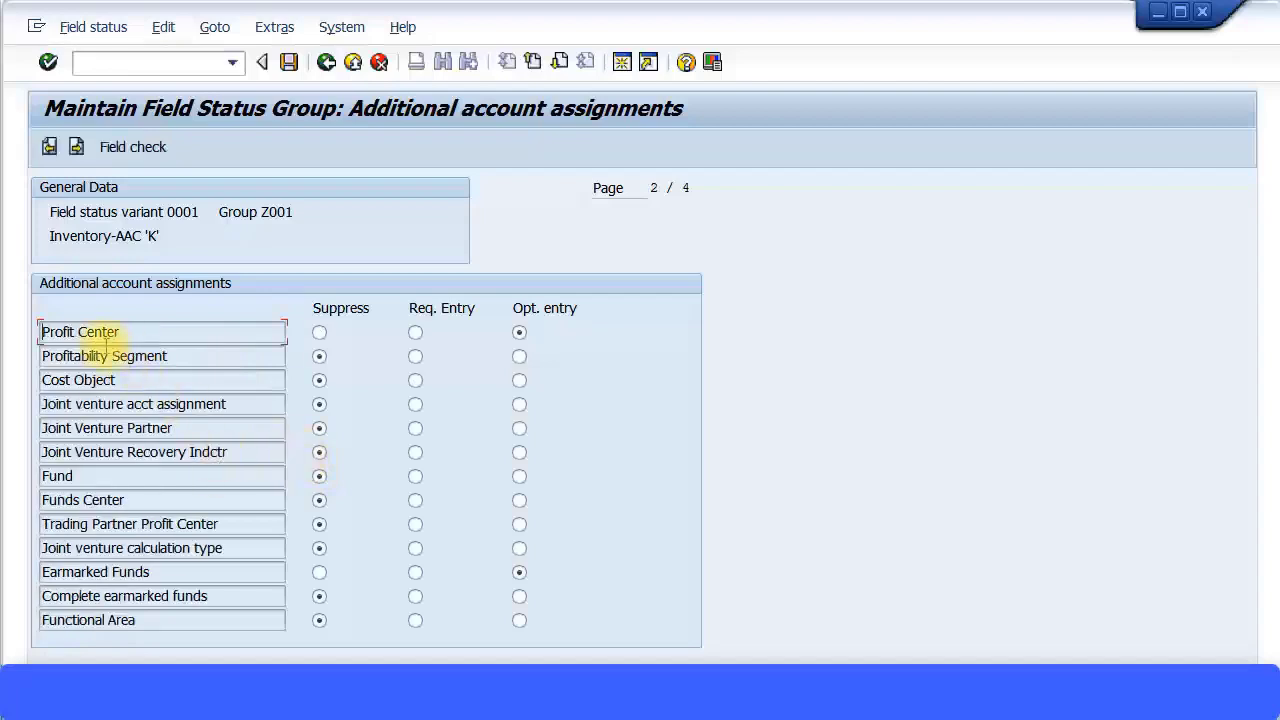
key("Page_Down")
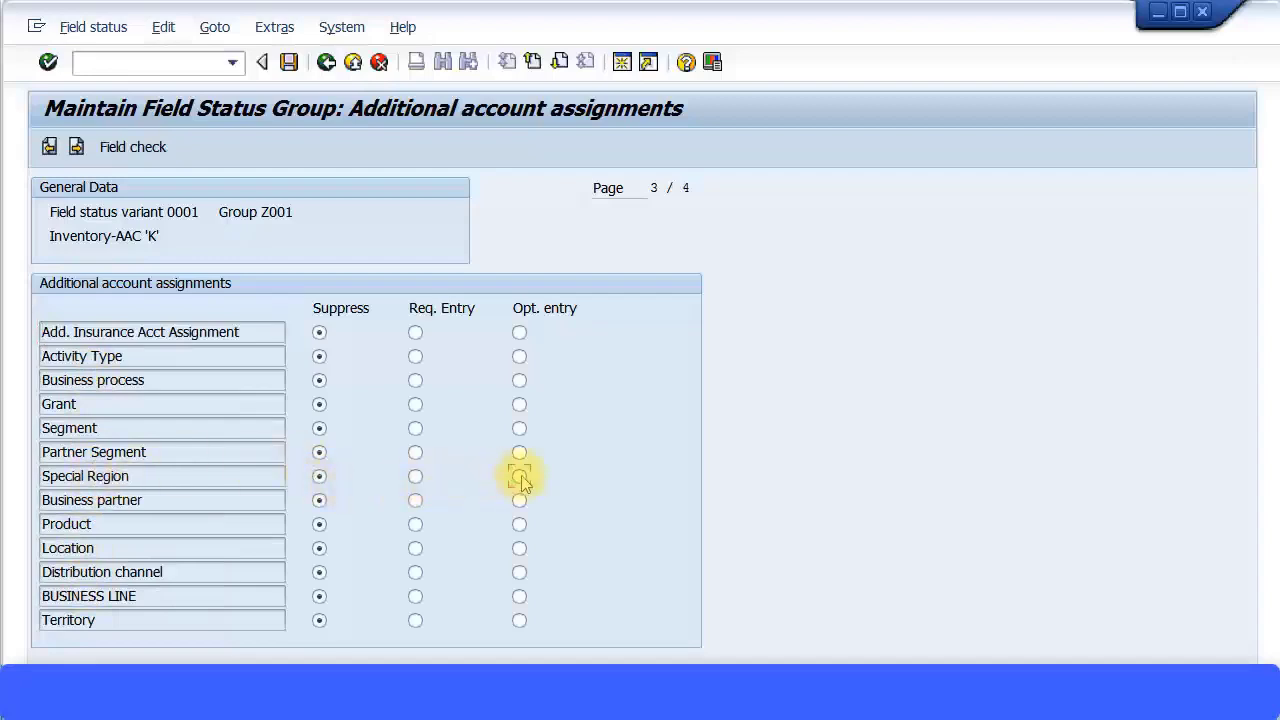
left_click(289, 64)
left_click(342, 388)
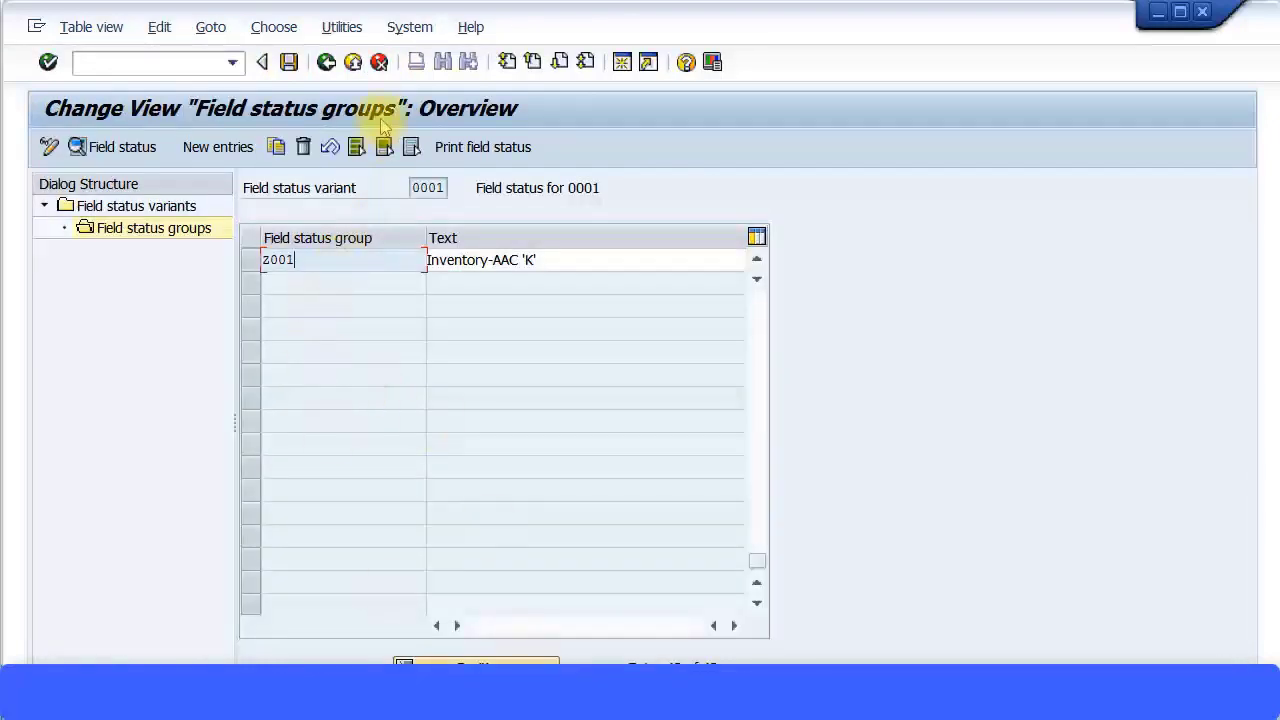
Step: Return to the unsaved purchase order and check it, which flags G/L account 103010
left_click(355, 63)
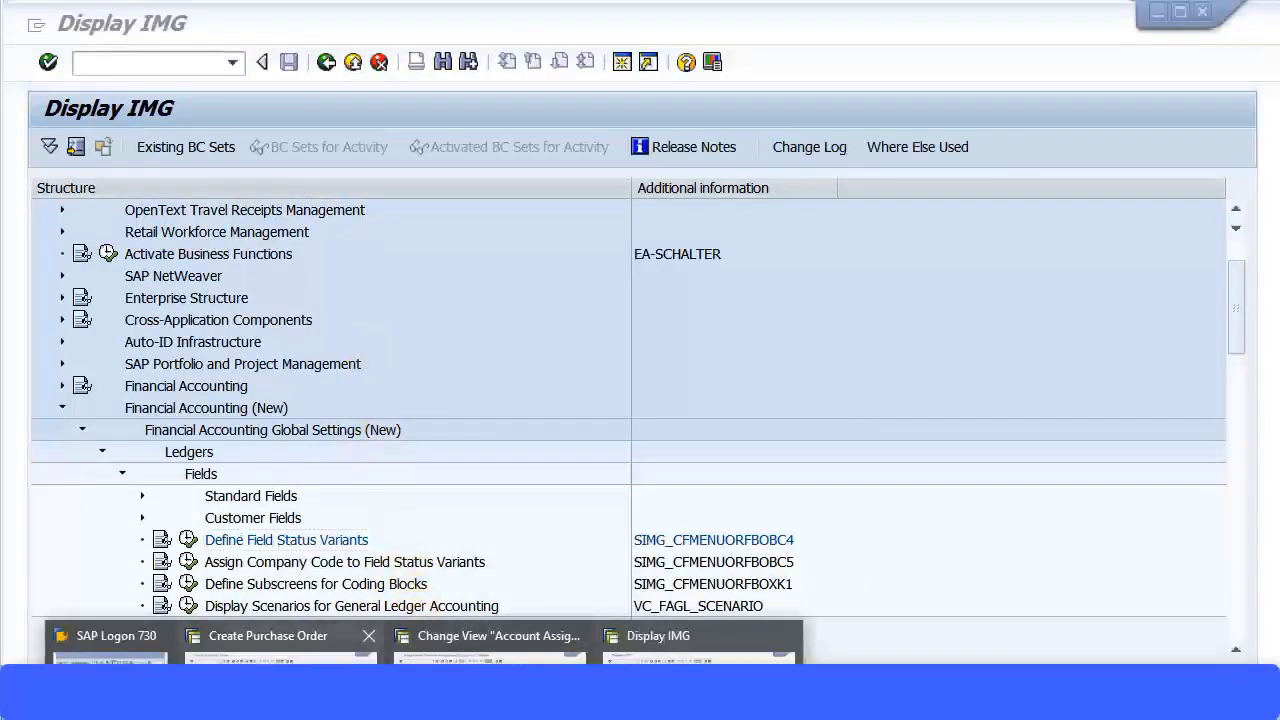
left_click(260, 640)
left_click(582, 256)
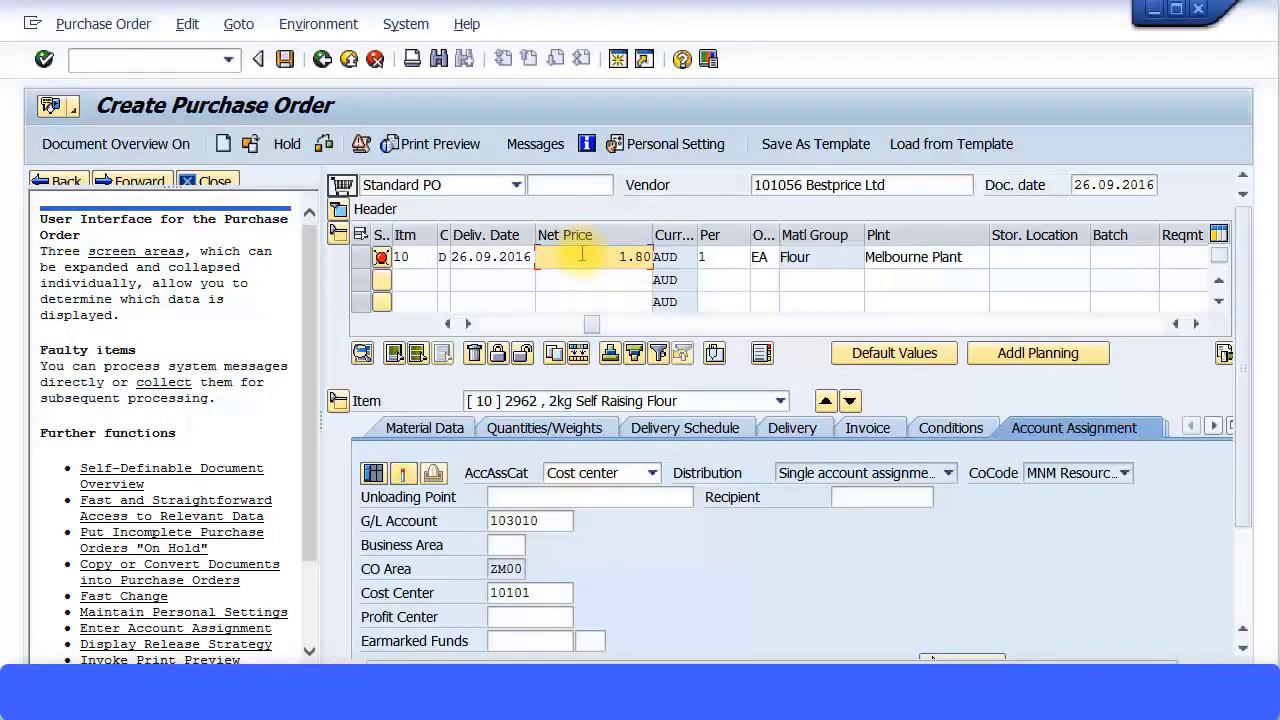
double_click(582, 256)
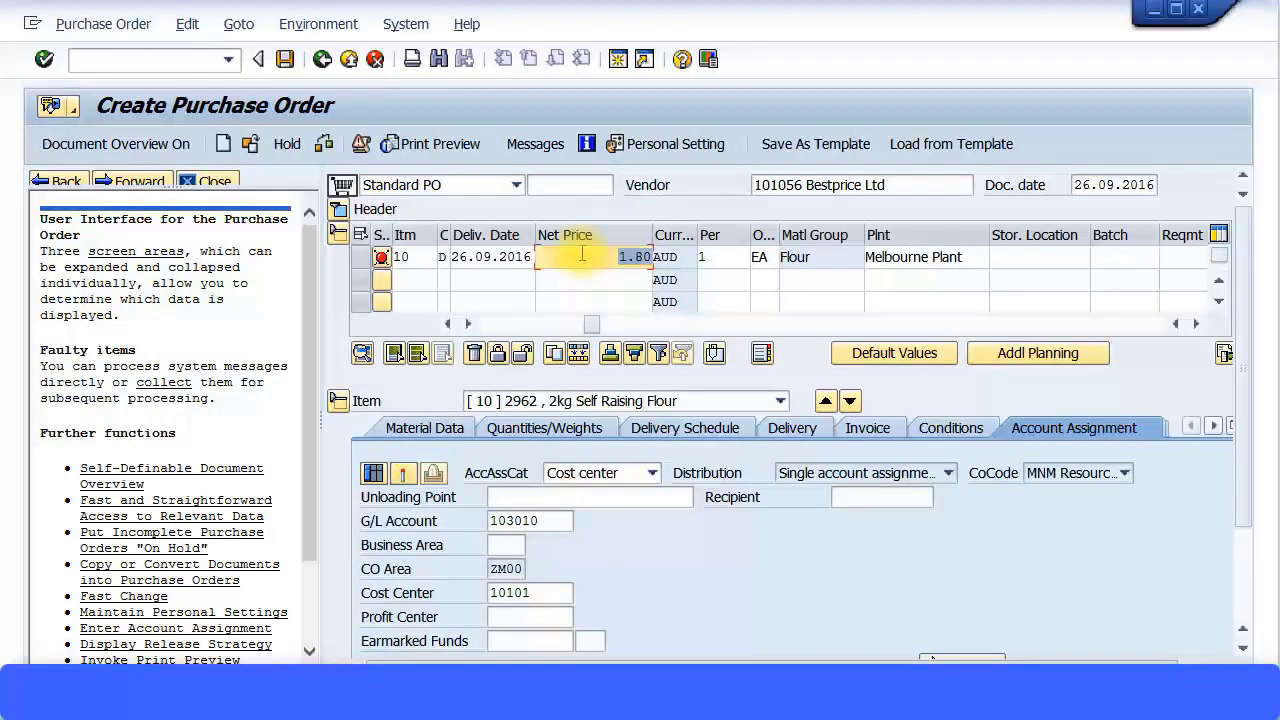
left_click(323, 144)
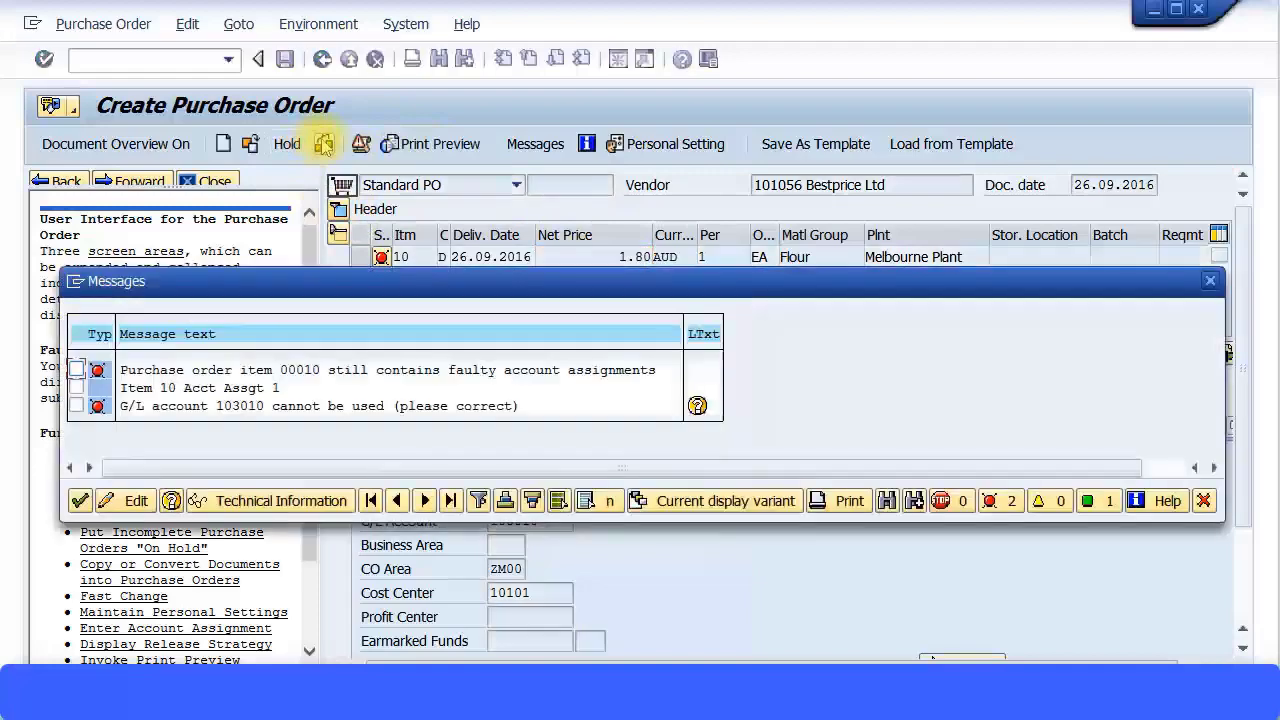
Step: Read the G/L account error's long text, then leave the order without saving
left_click(697, 405)
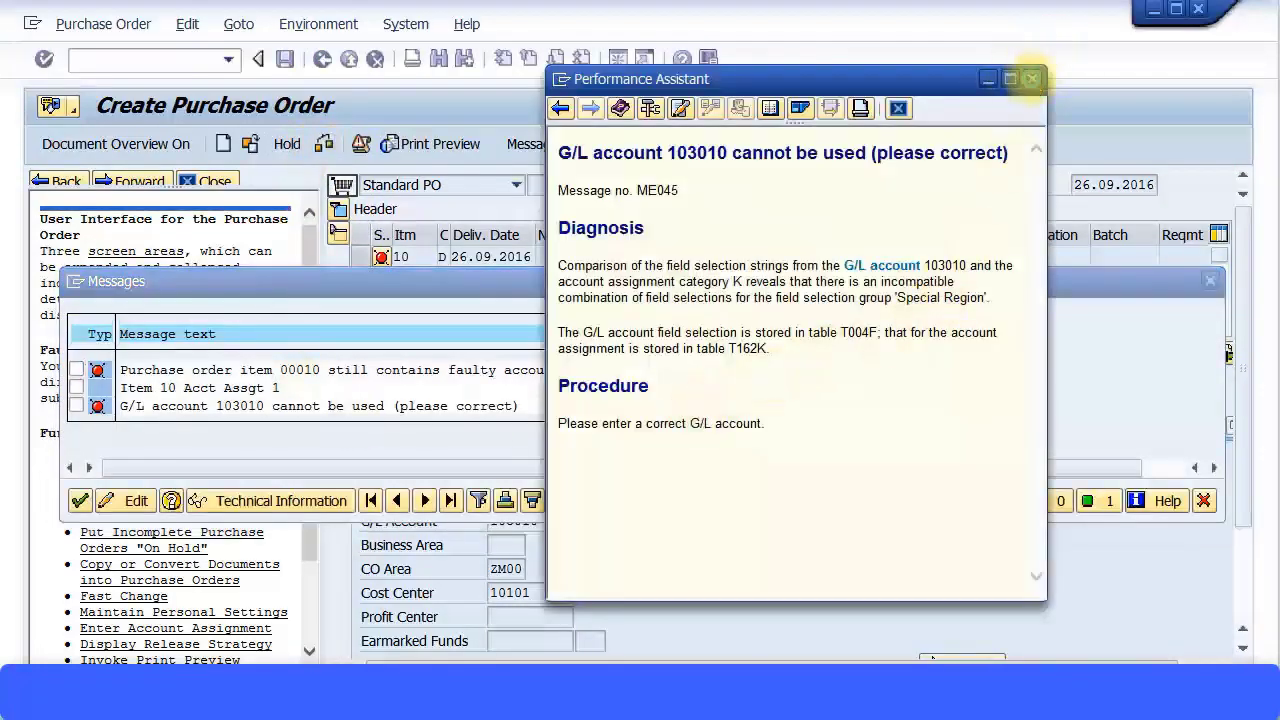
left_click(1031, 78)
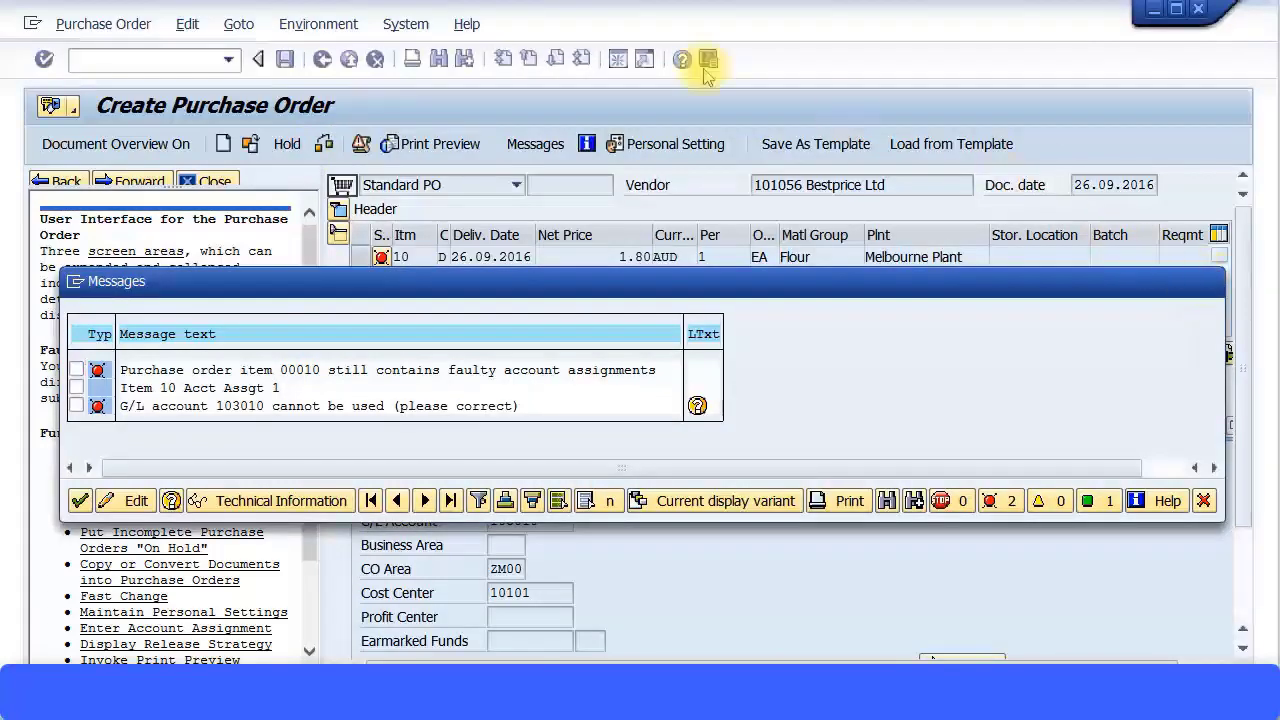
left_click(326, 58)
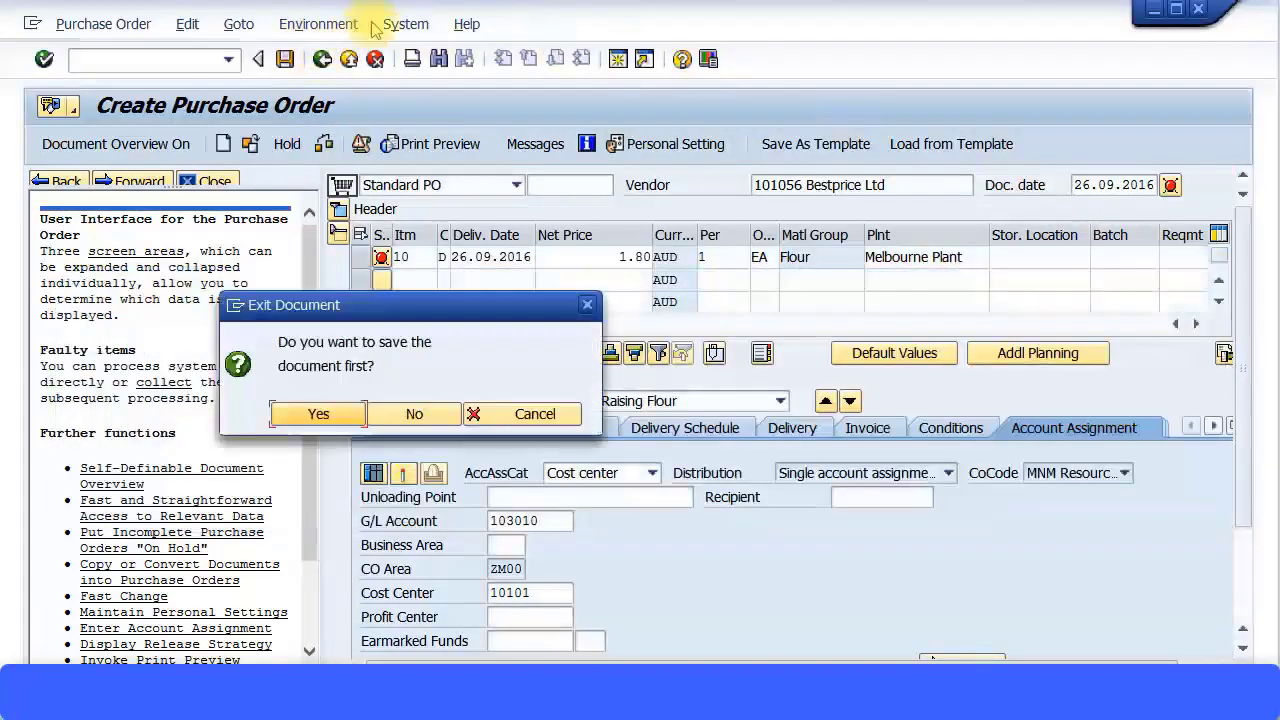
left_click(414, 413)
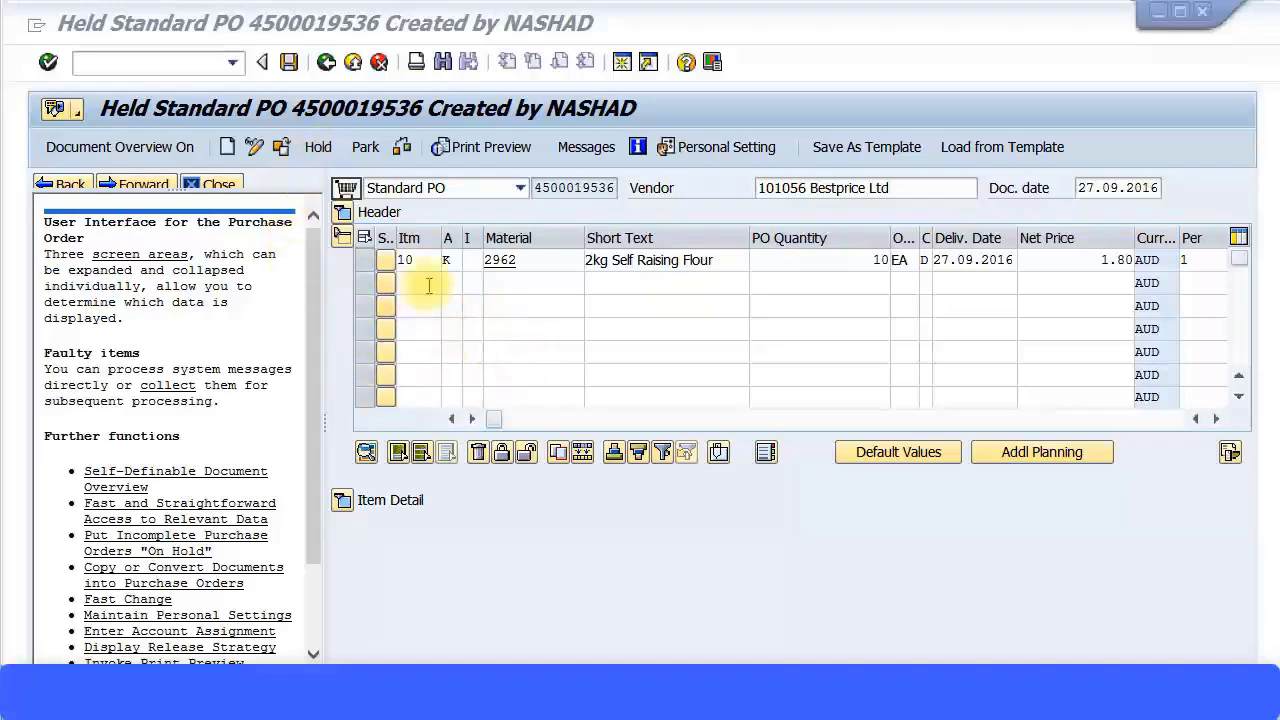
Step: Hold the reopened PO again (no data changed), select its number, and cancel Other Purchase Order
left_click(318, 148)
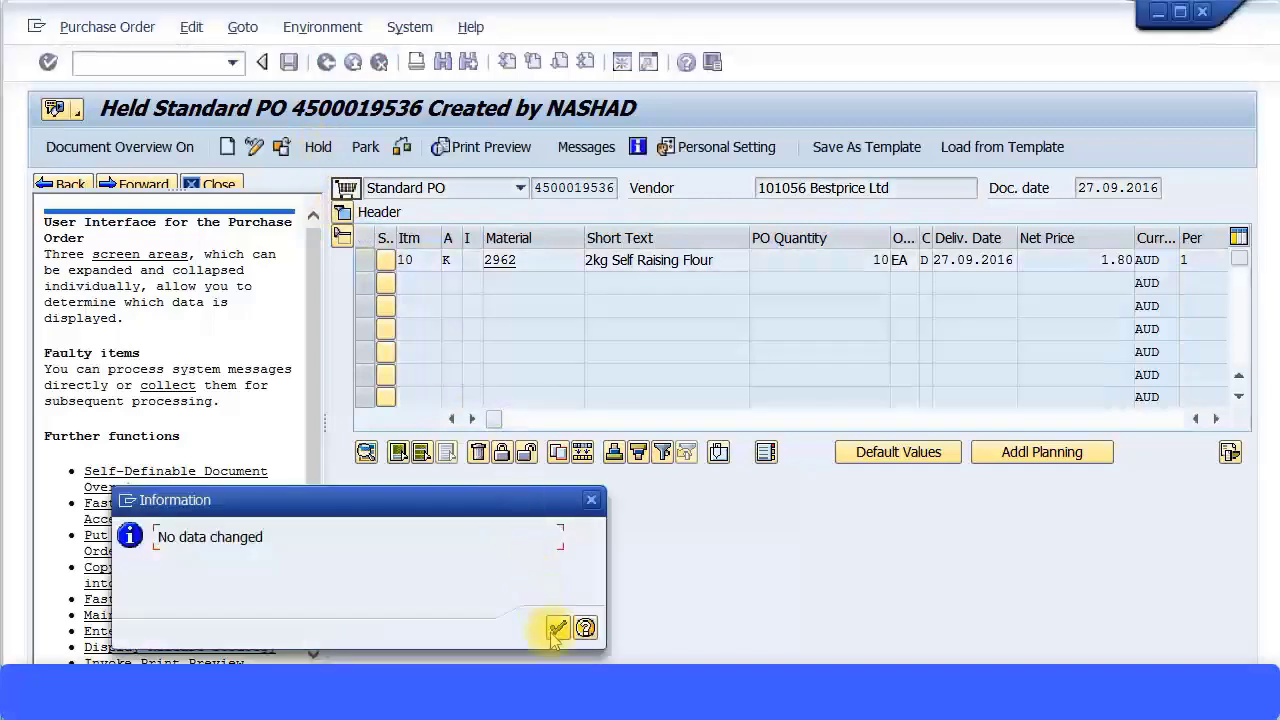
left_click(557, 627)
left_click_drag(540, 187, 612, 187)
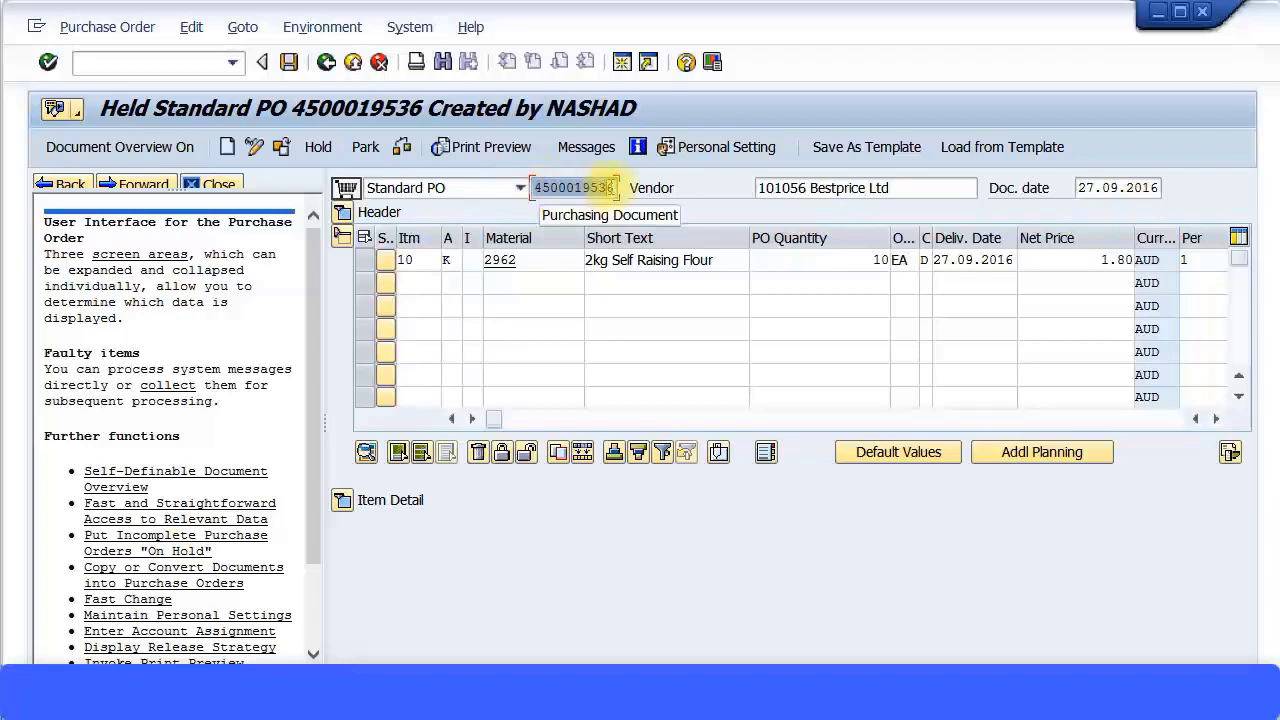
left_click(283, 148)
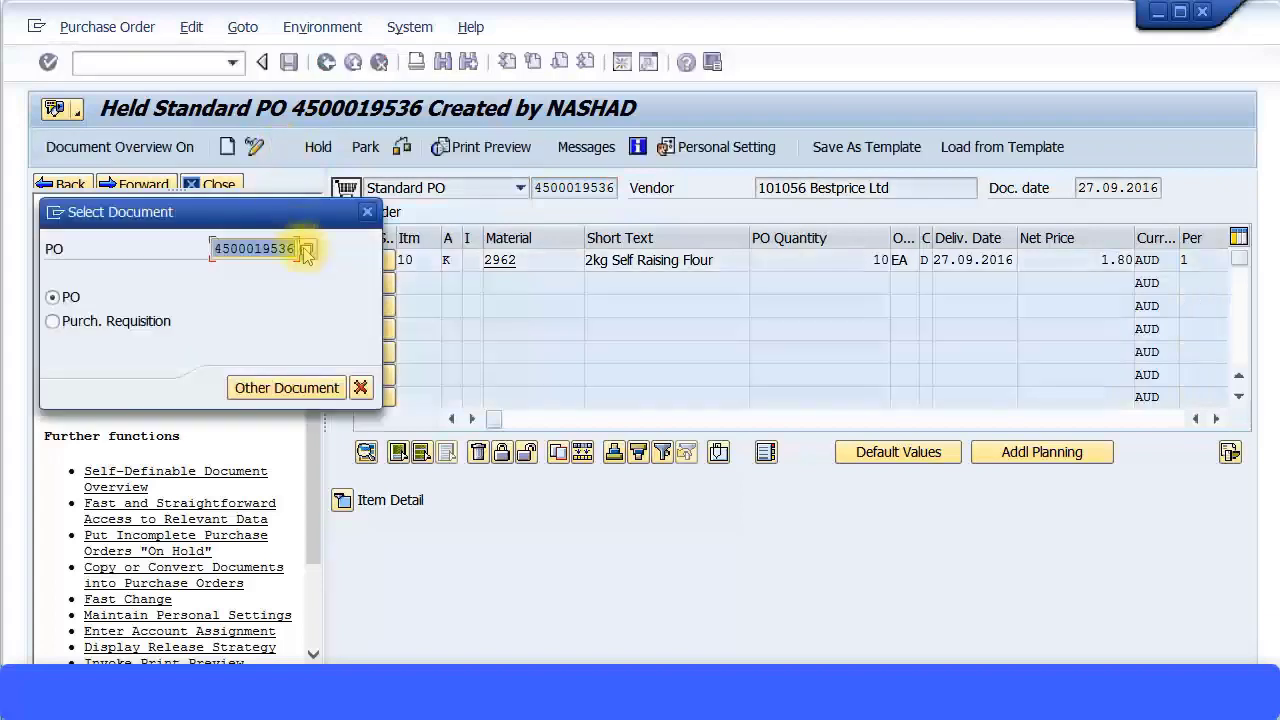
left_click(362, 390)
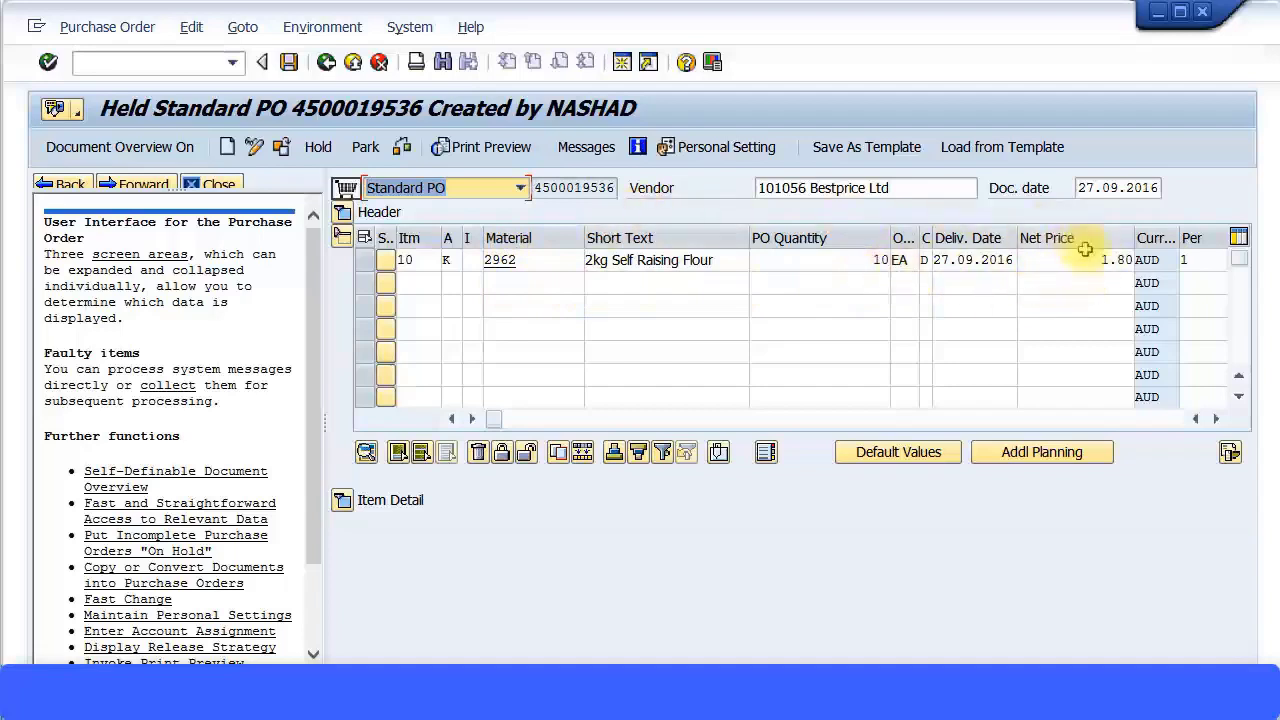
Step: Scroll the item table and check the held purchase order for errors
left_click(1216, 418)
left_click(1216, 418)
left_click(1216, 418)
left_click(1216, 418)
left_click(1216, 418)
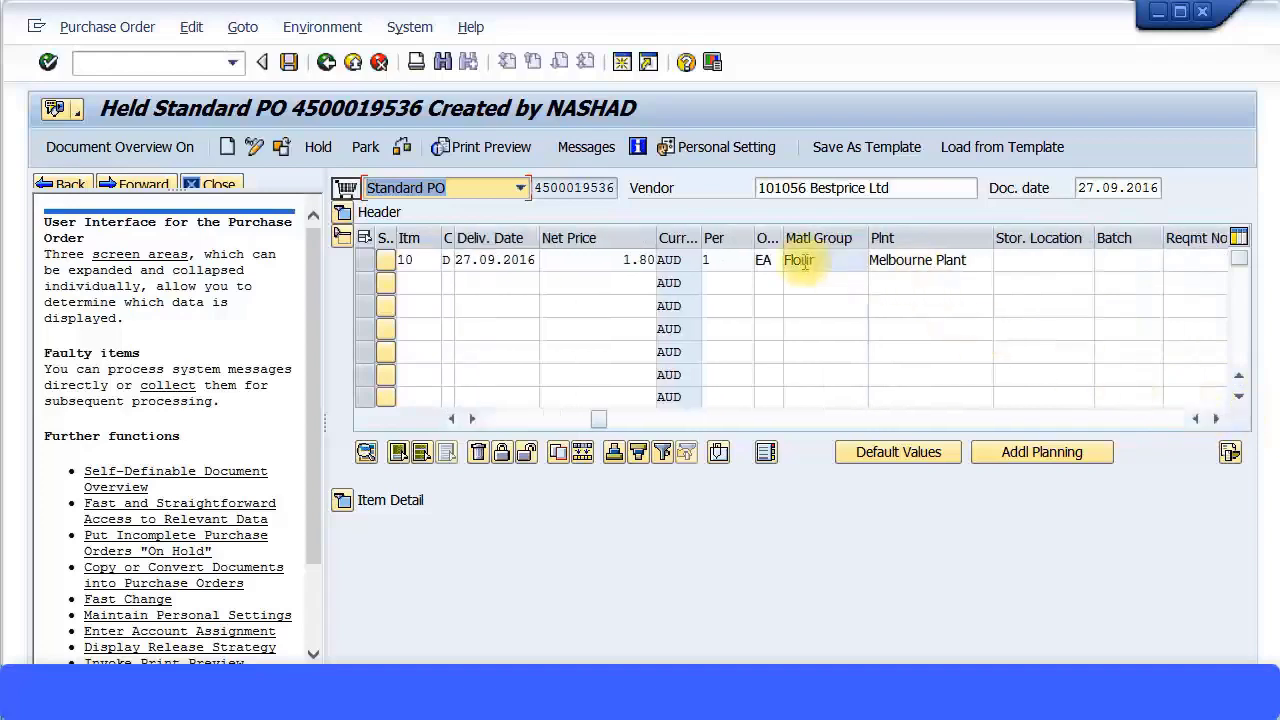
left_click(403, 147)
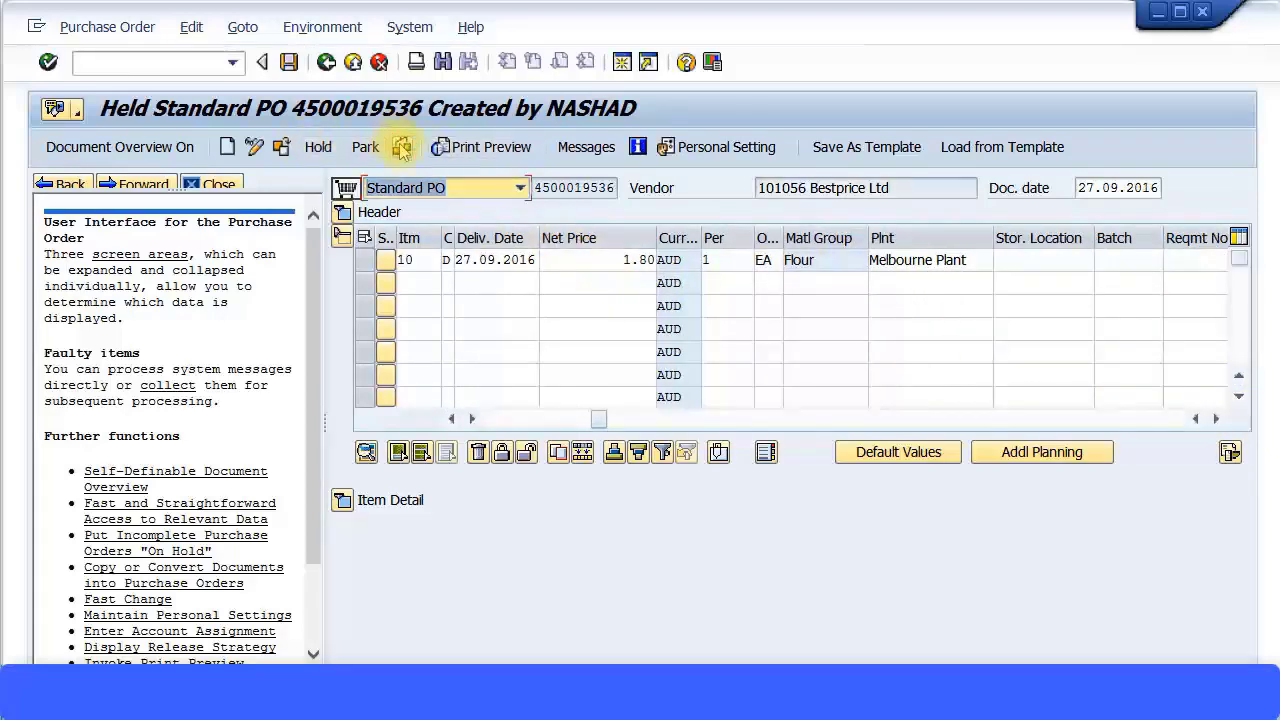
Step: Show item 10's account assignment with G/L account 103010 and cost center 10101
left_click(341, 497)
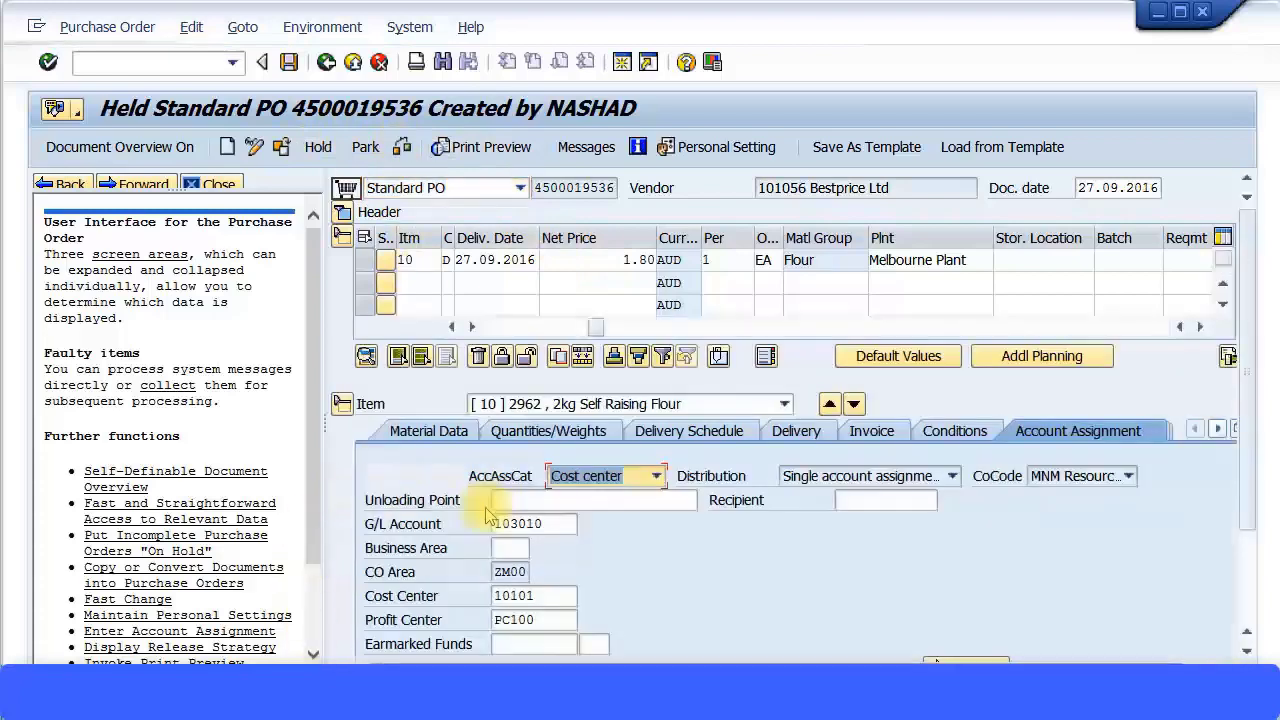
key("F4")
key("Escape")
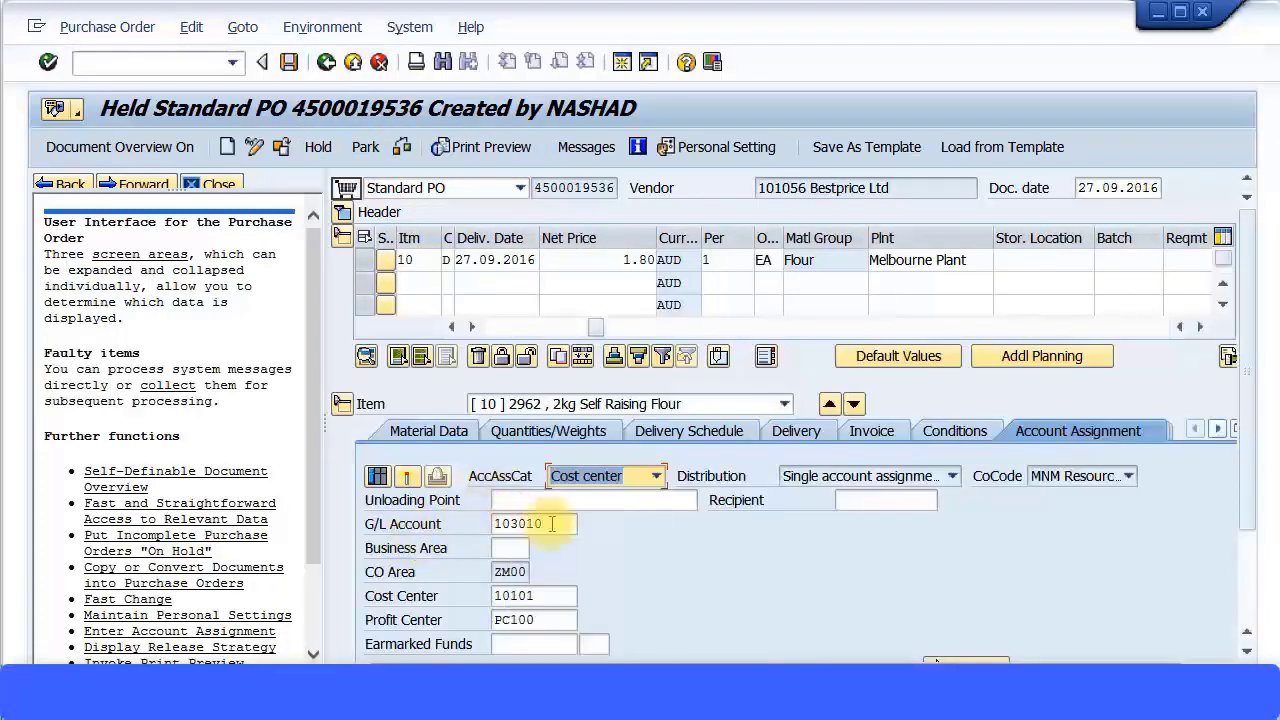
left_click(551, 524)
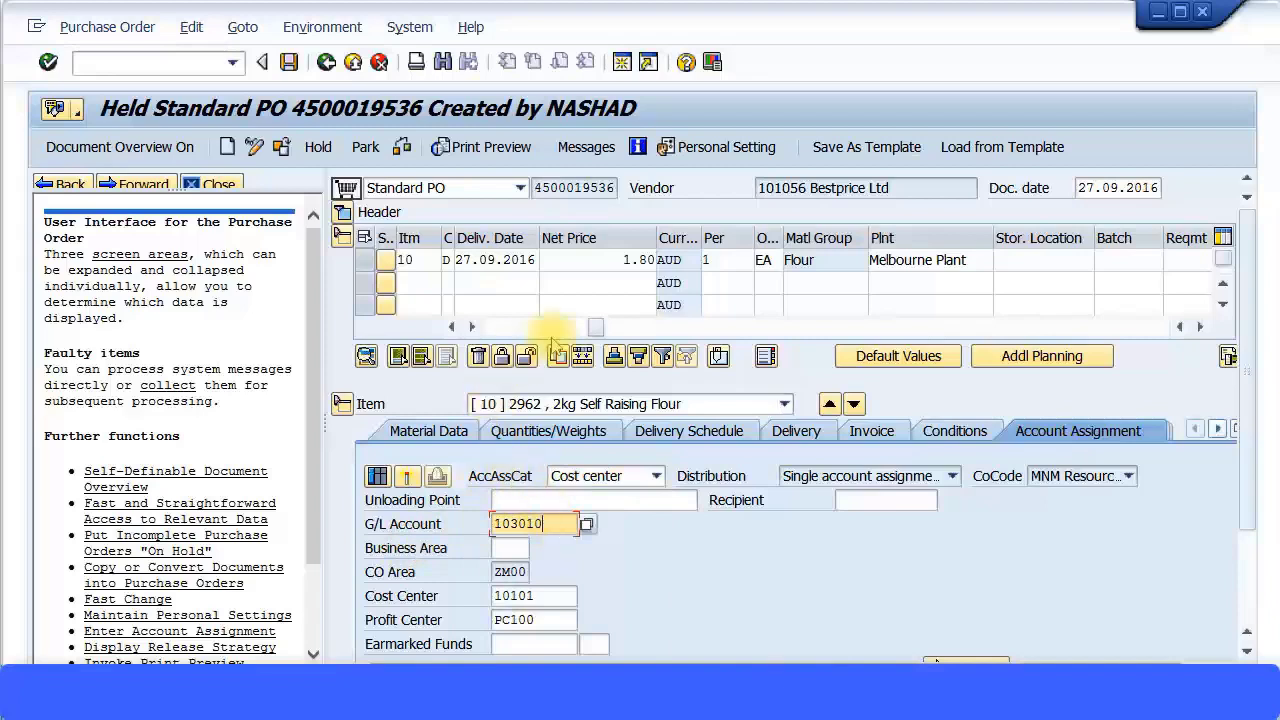
left_click_drag(596, 326, 493, 326)
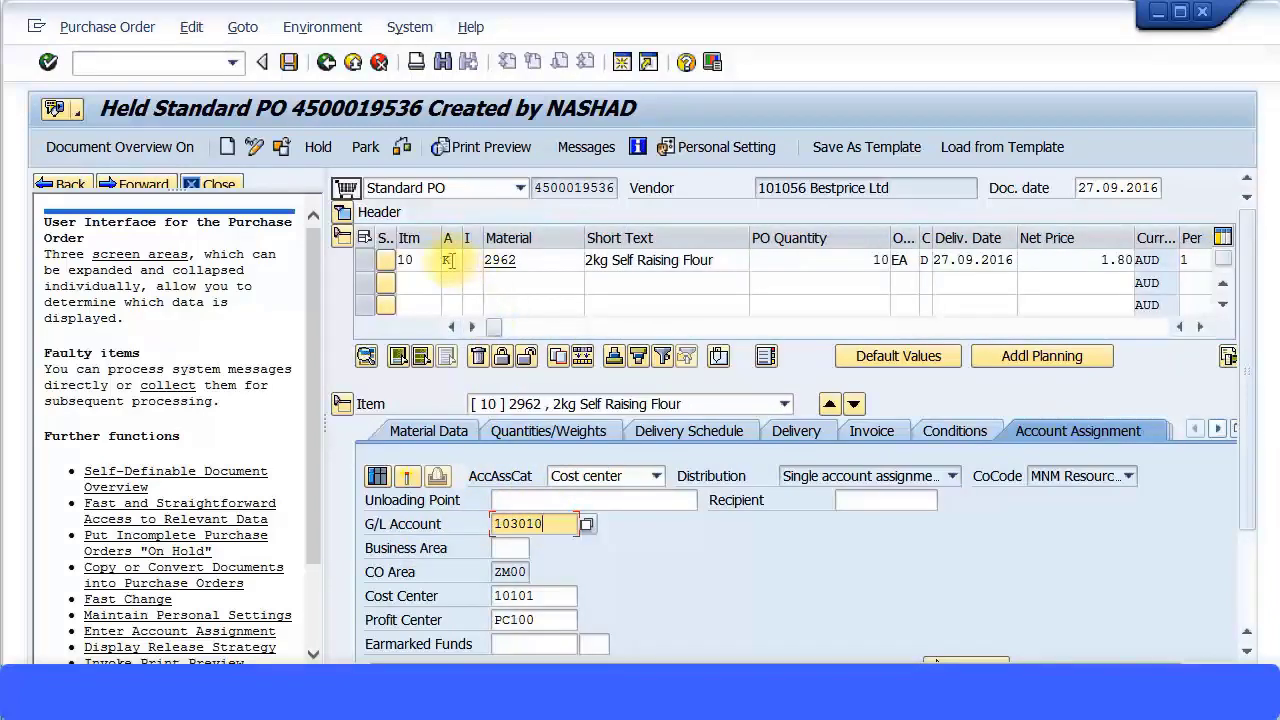